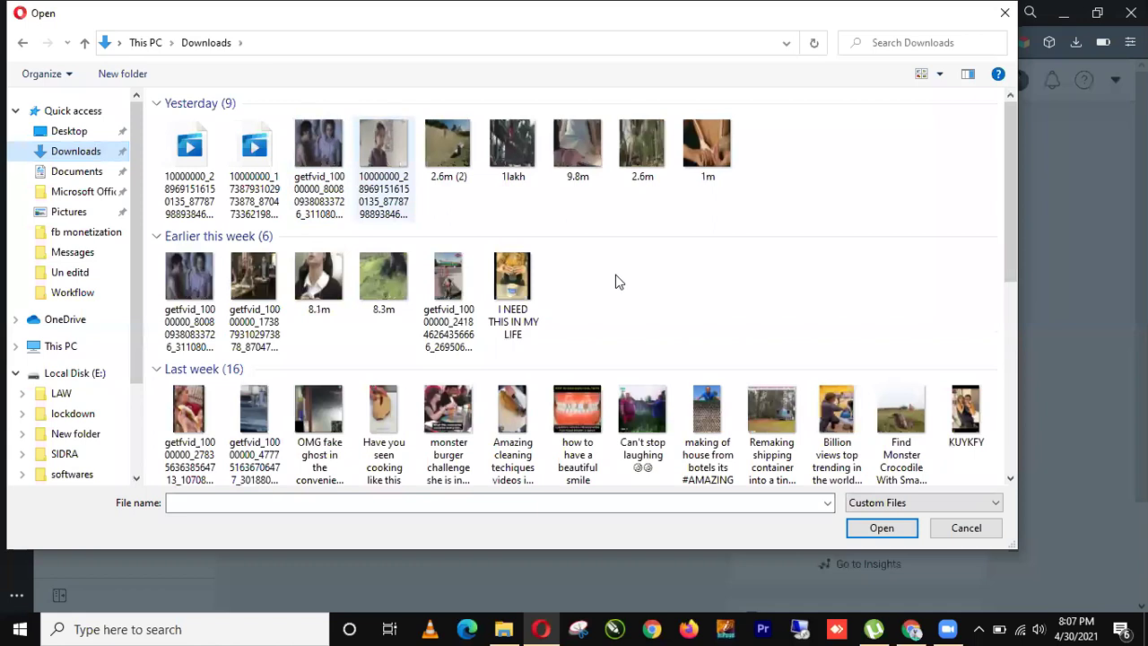
scroll(677, 264, "down", 10)
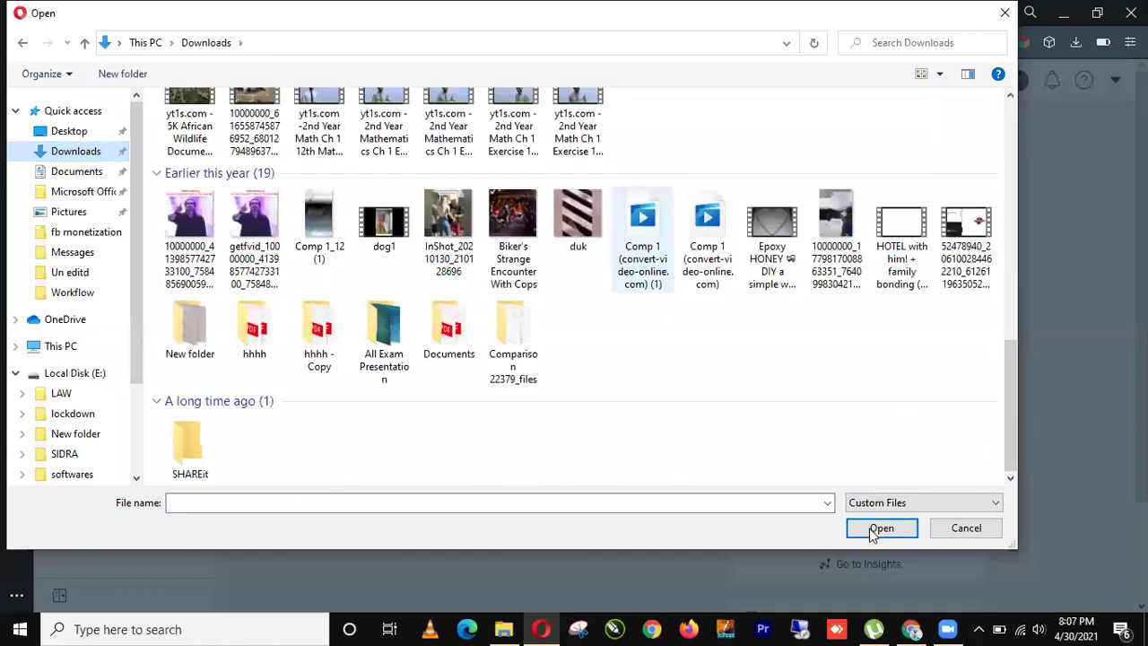
left_click(966, 238)
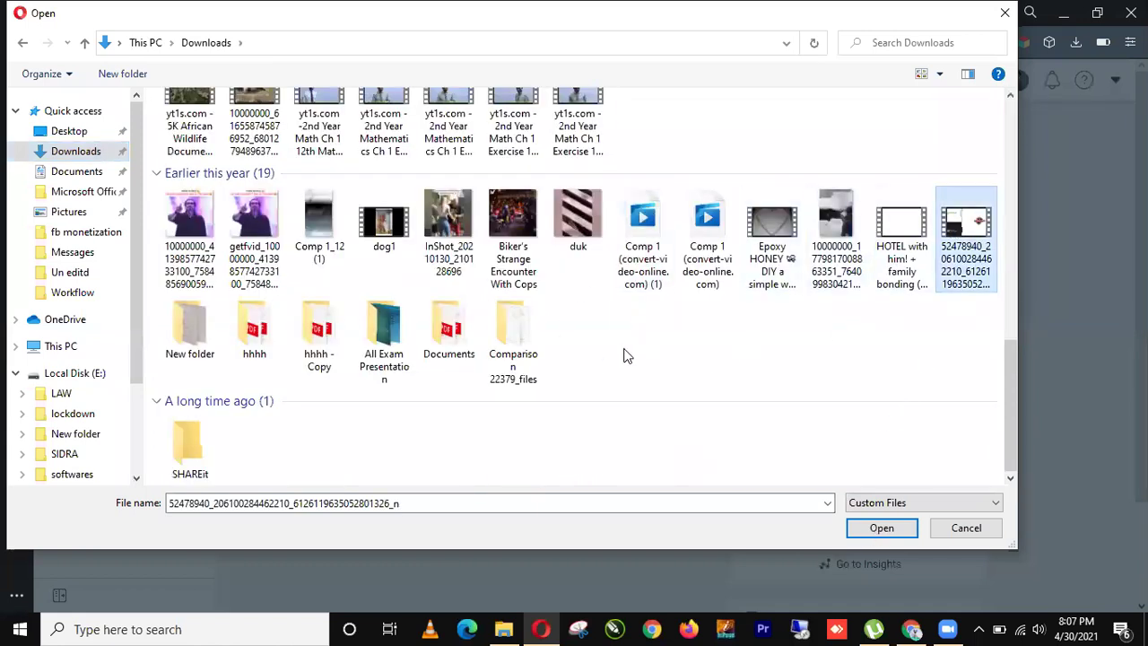
key("Return")
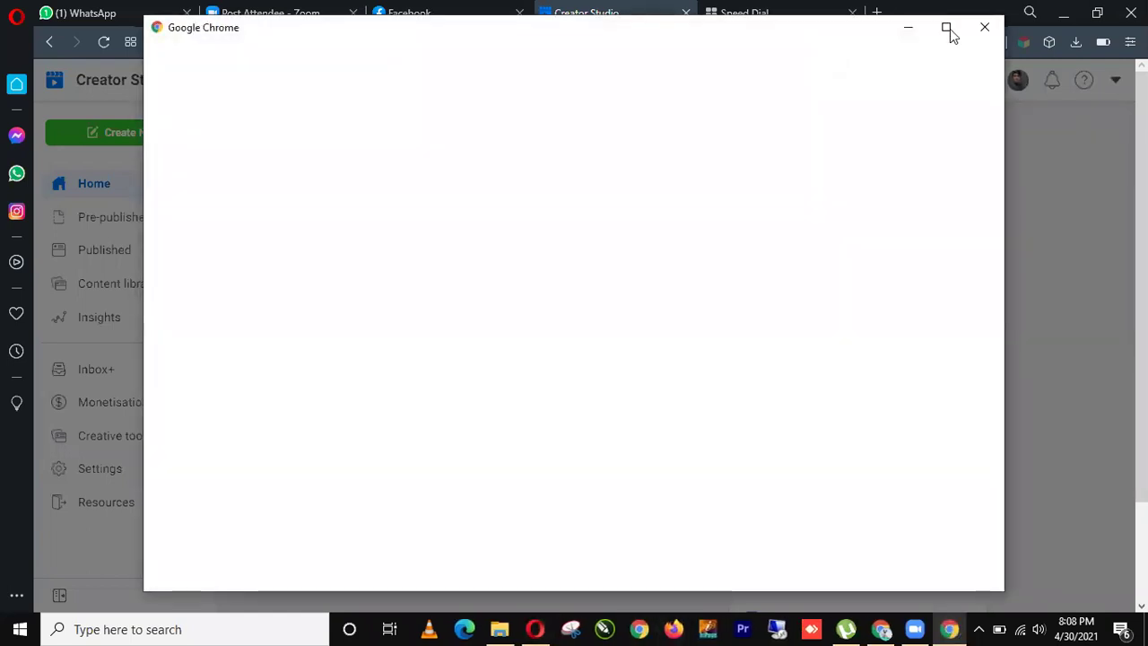
Open Creator Studio's home page in Chrome with the Person 2 profile, and minimize that window
left_click(948, 27)
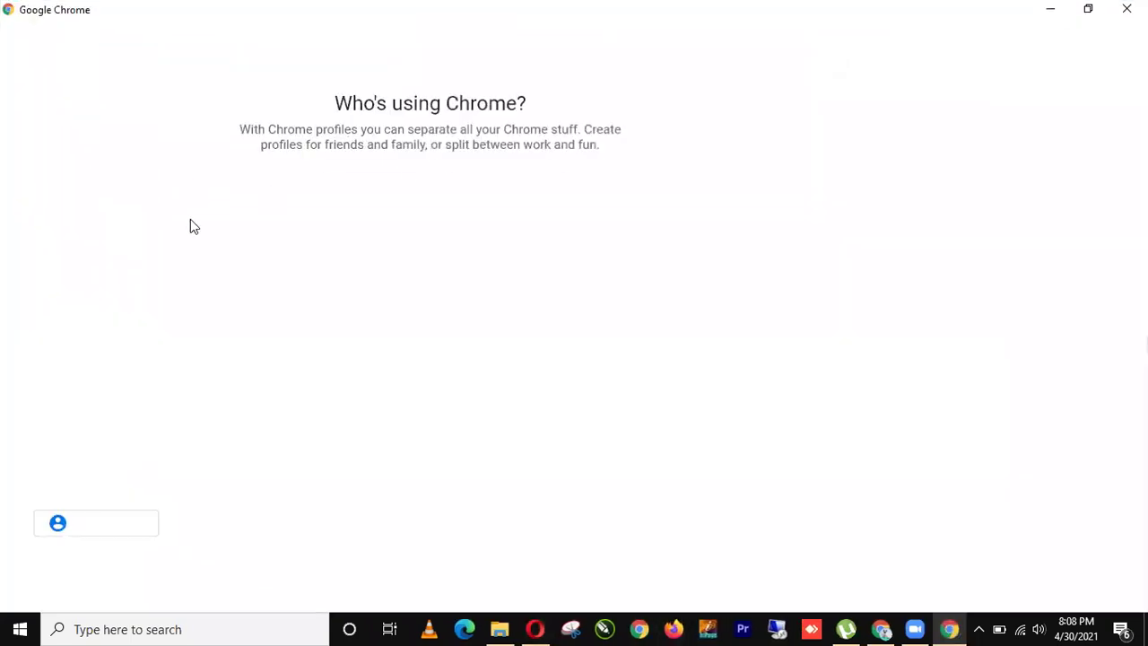
left_click(159, 210)
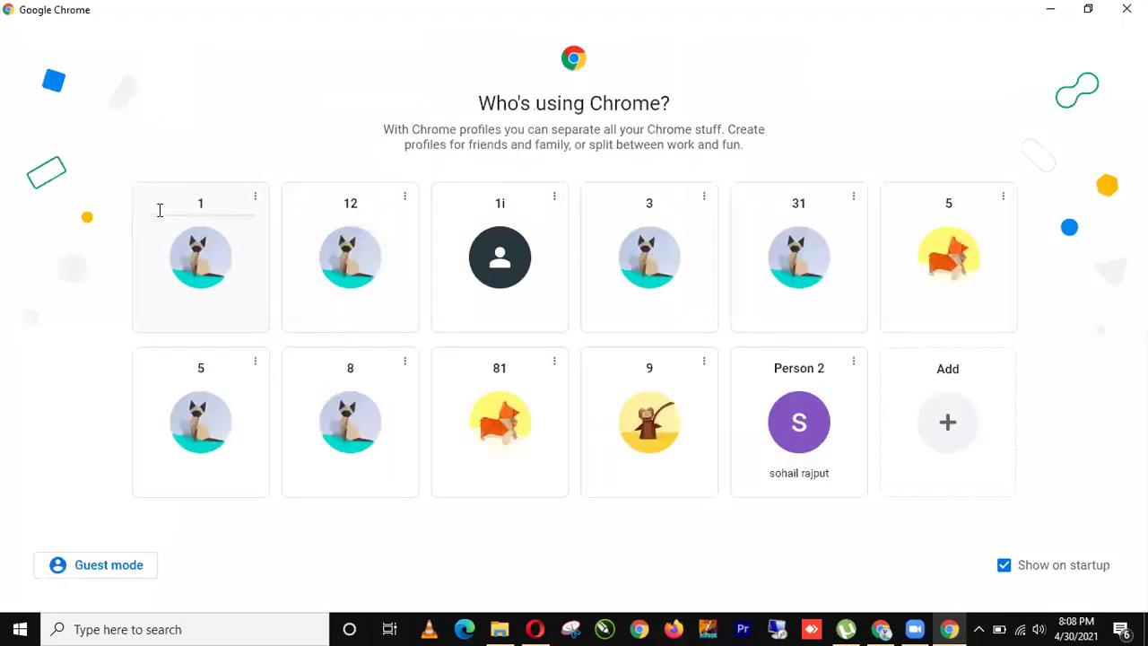
left_click(793, 414)
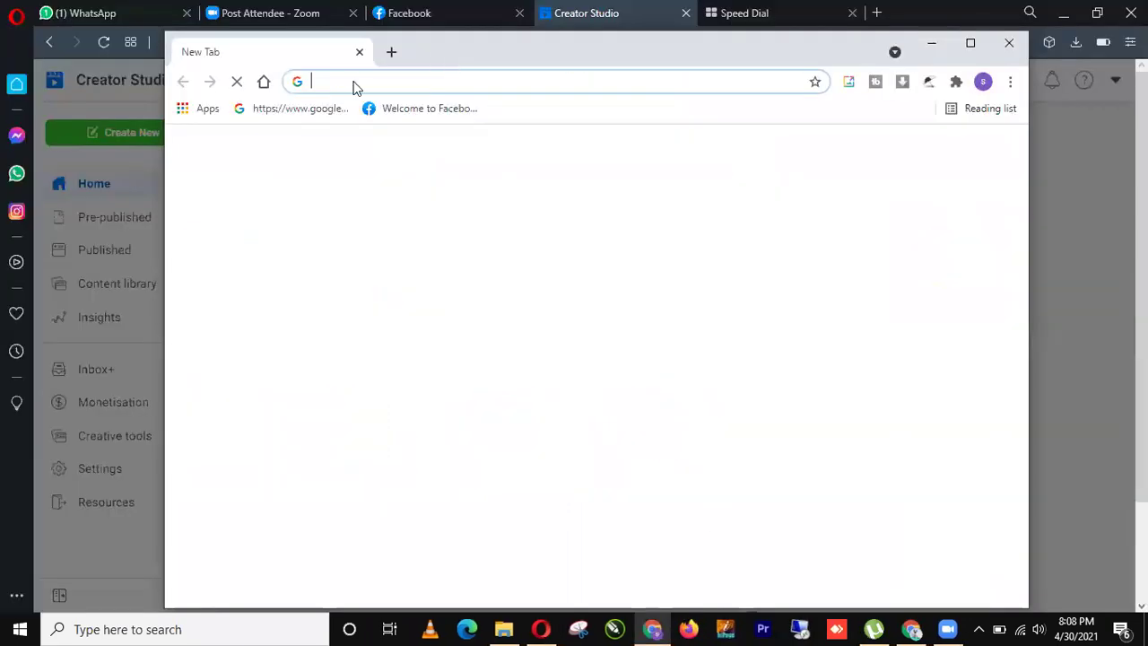
left_click(352, 83)
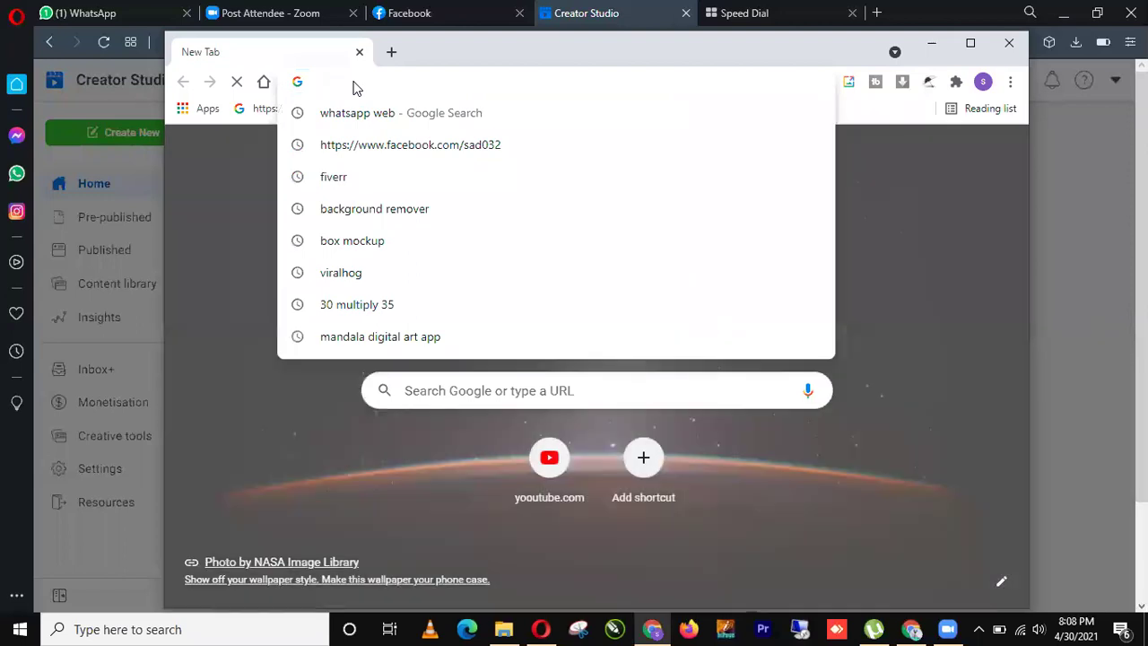
type("cre")
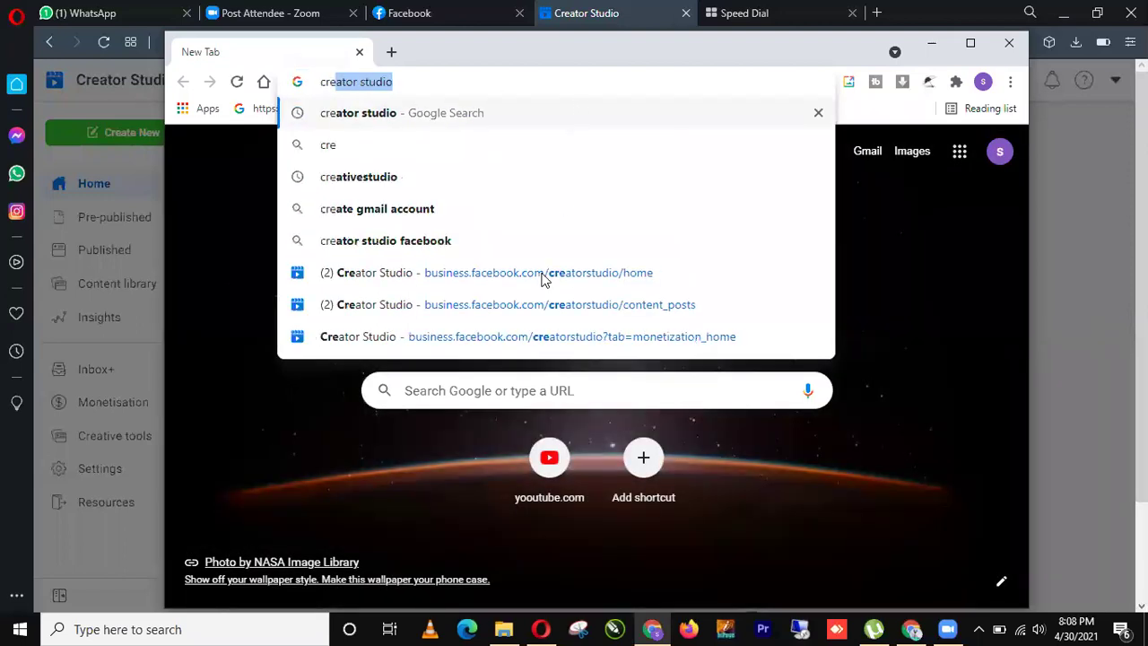
left_click(592, 273)
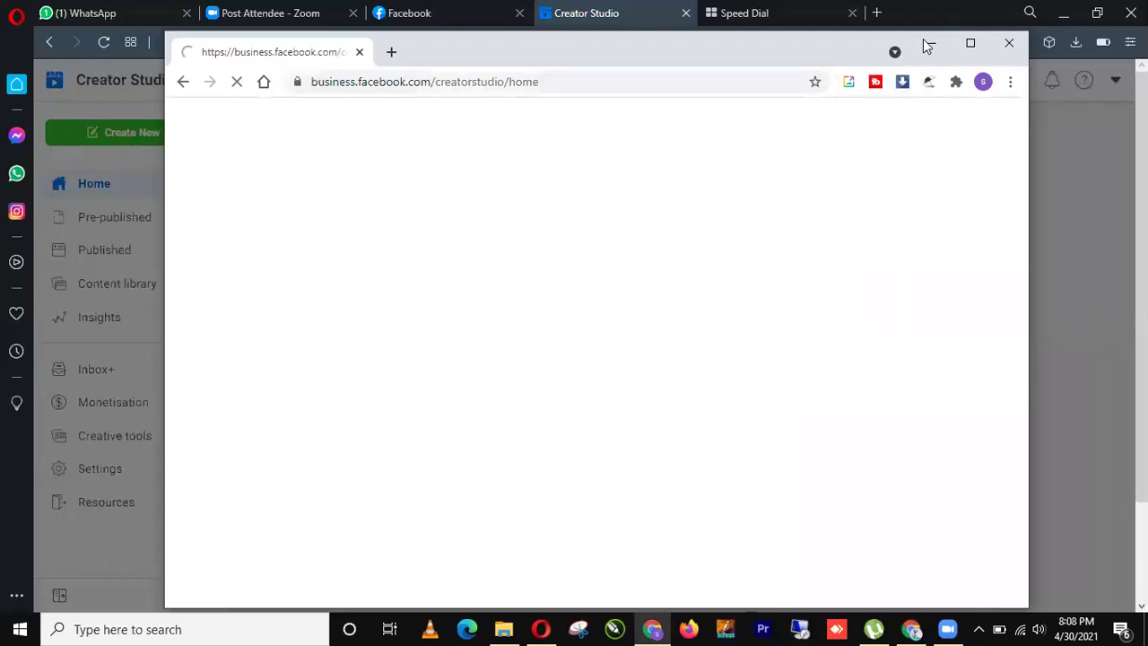
left_click(930, 42)
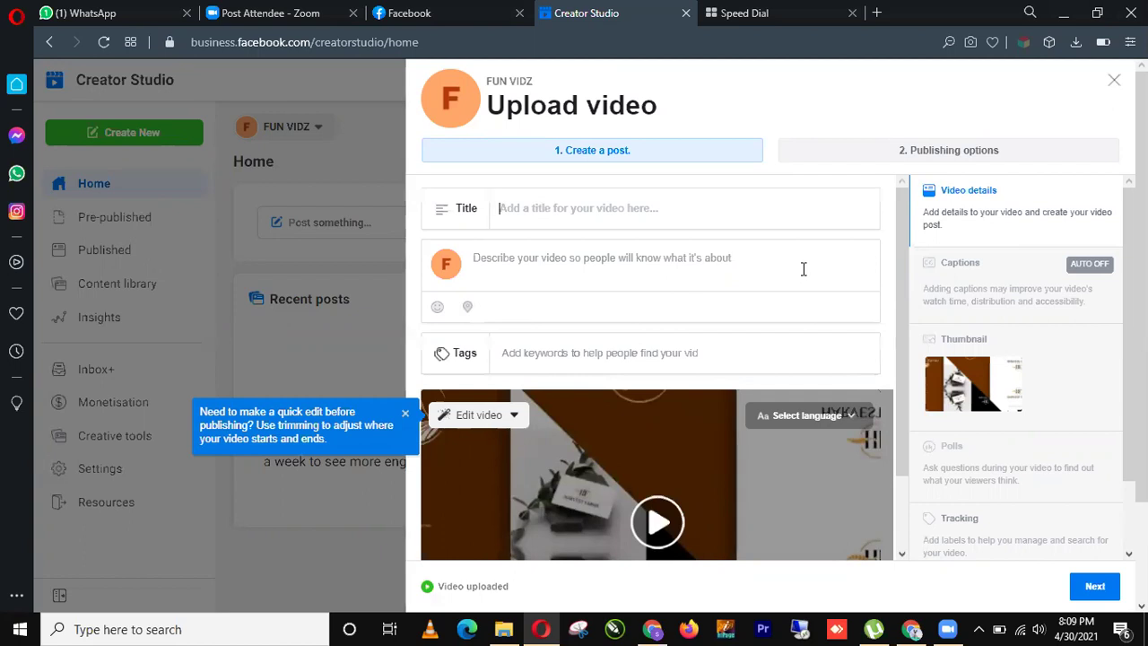
Enter "Glimpse of last nigh #omg hahaha" as the video's title, starting with a capital G
type("glimpse of")
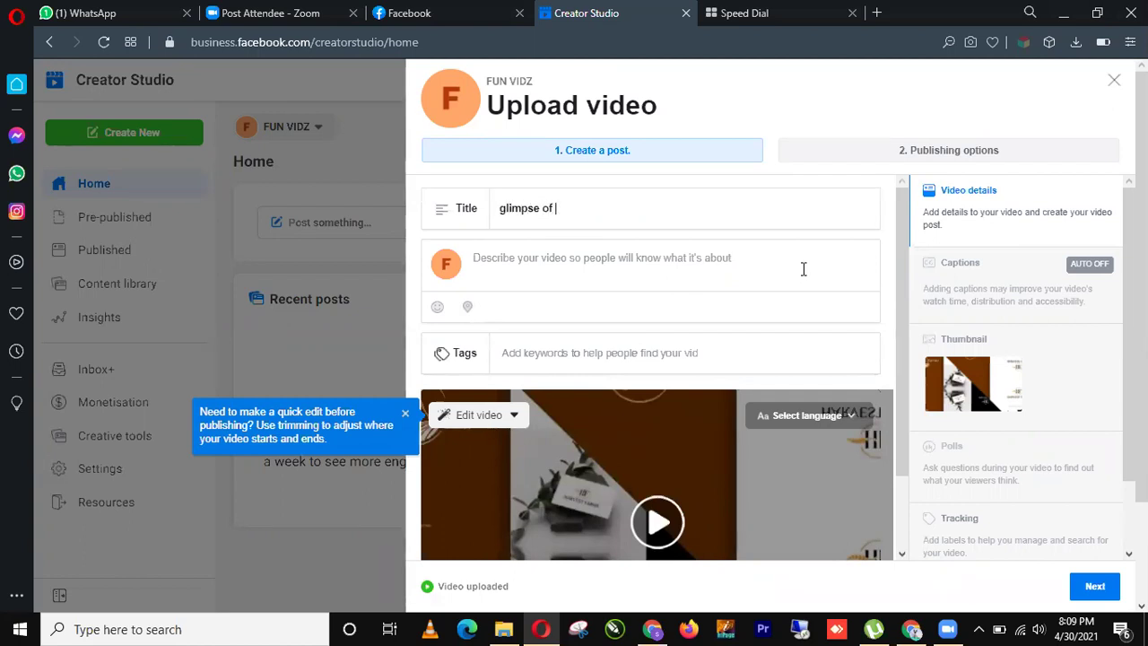
type(" last nigh #omg hahaha")
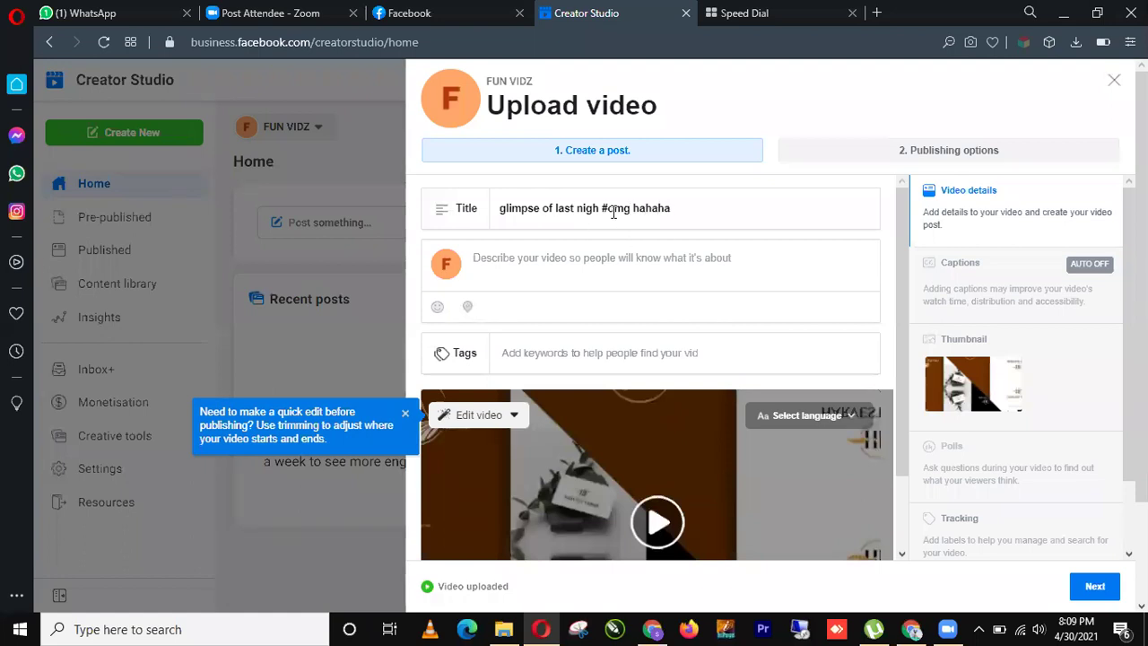
left_click(505, 207)
key("BackSpace")
type("G")
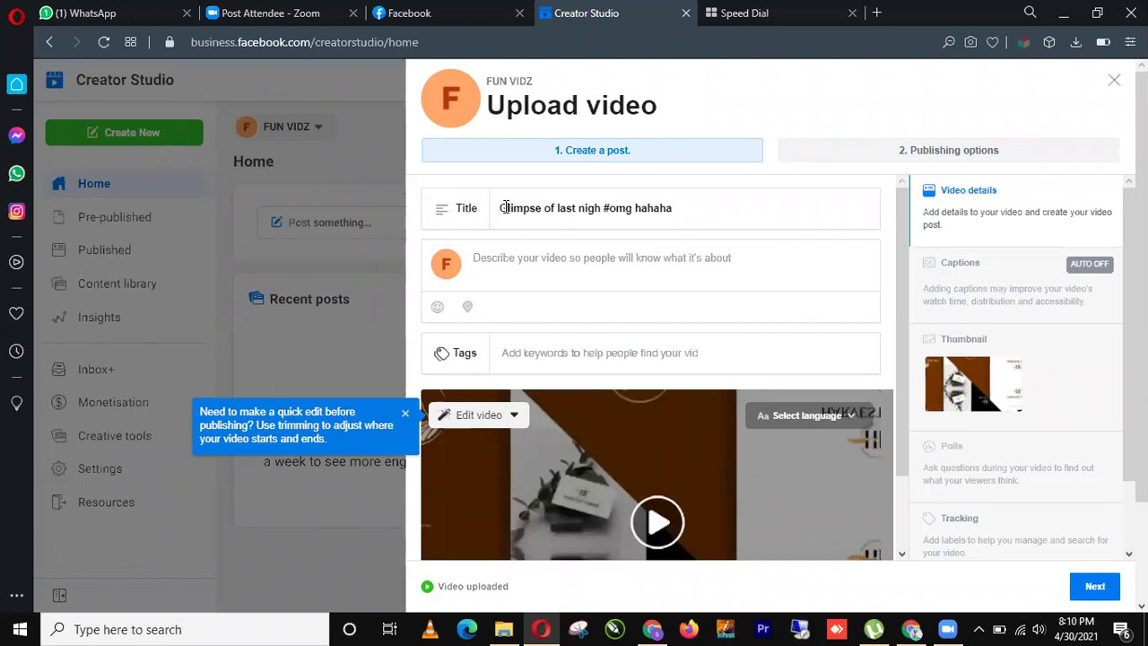
Copy the whole title into the video's description
triple_click(505, 208)
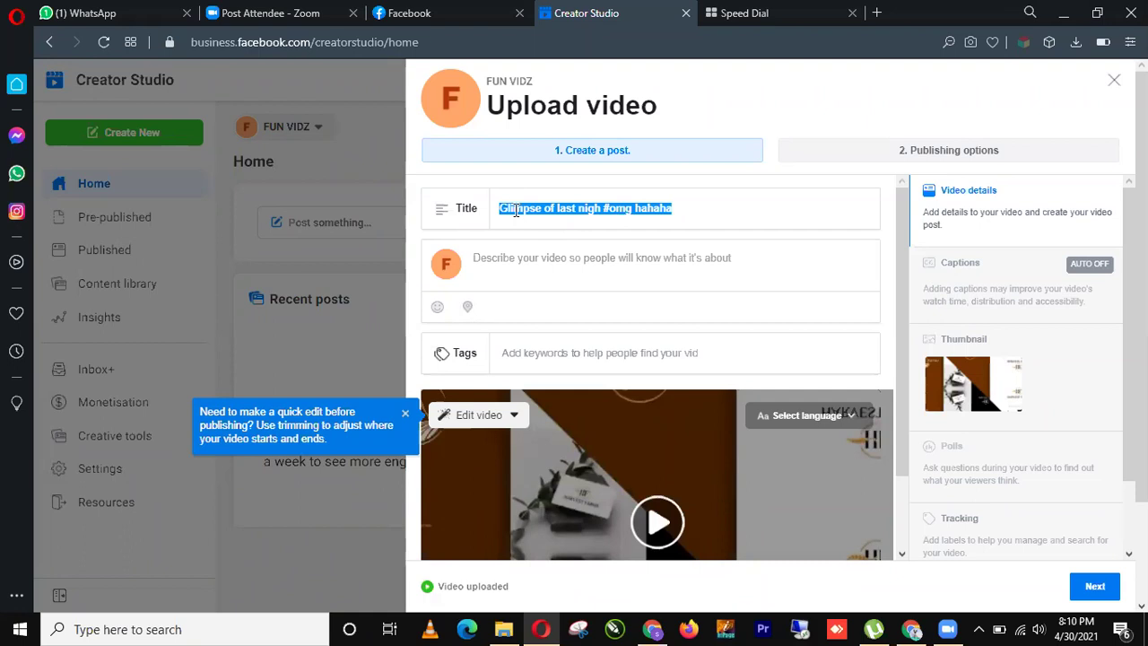
right_click(515, 210)
left_click(556, 273)
right_click(541, 262)
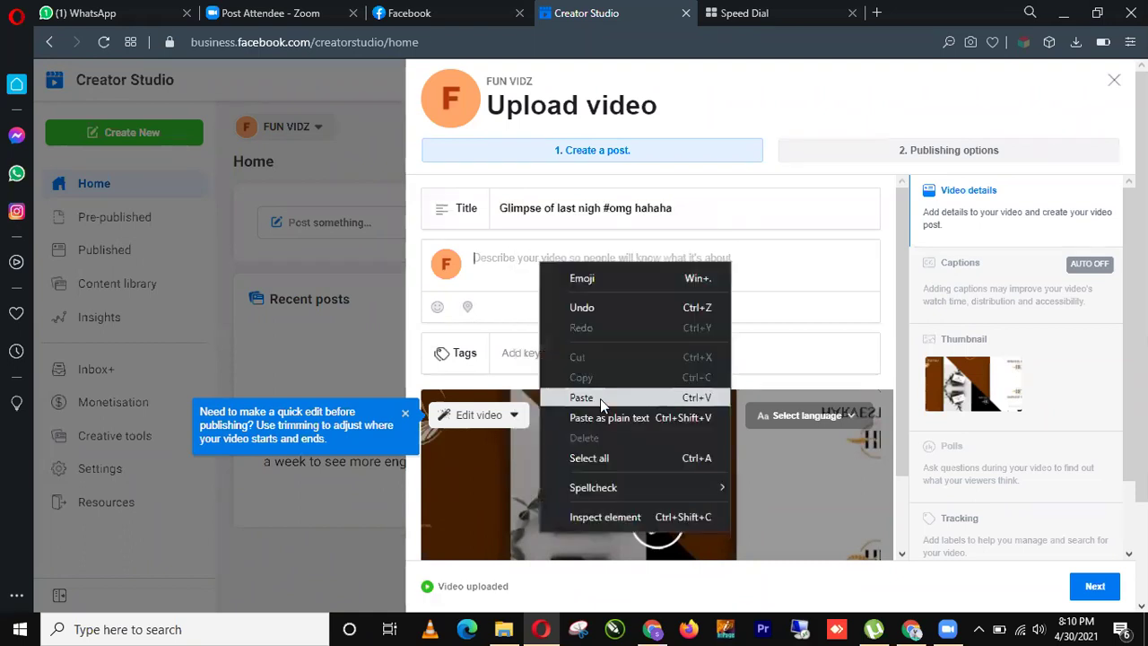
left_click(600, 398)
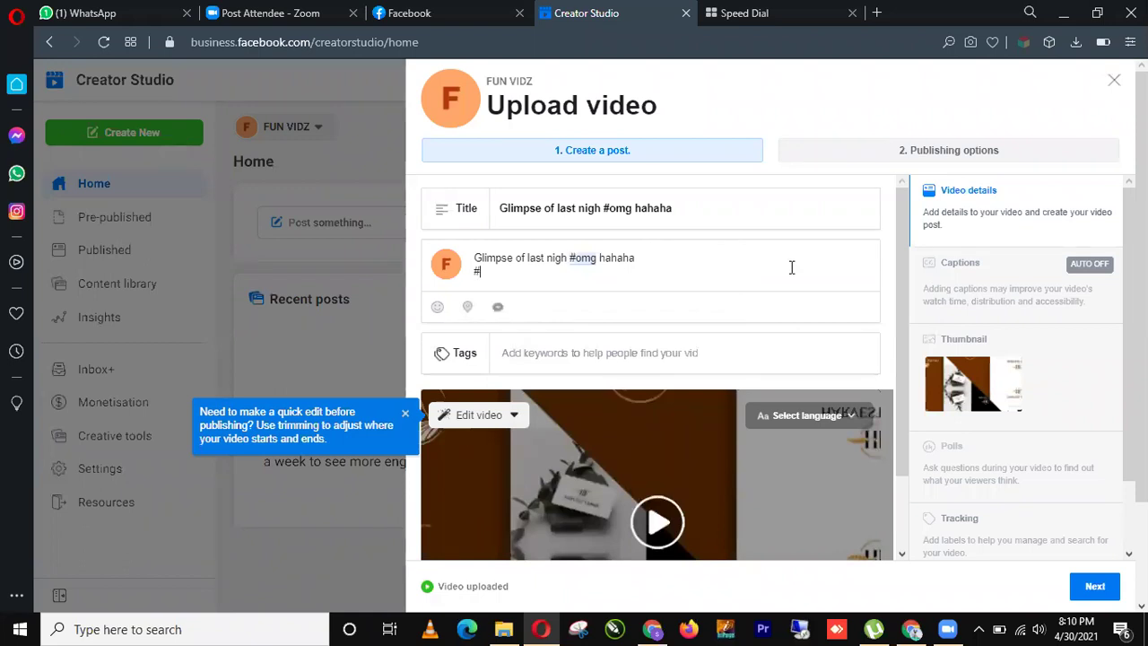
Add the hashtags #funny #funnyvideos #comedy on a new line of the description, removing any duplicated characters
type("#funnyt  #fuunny")
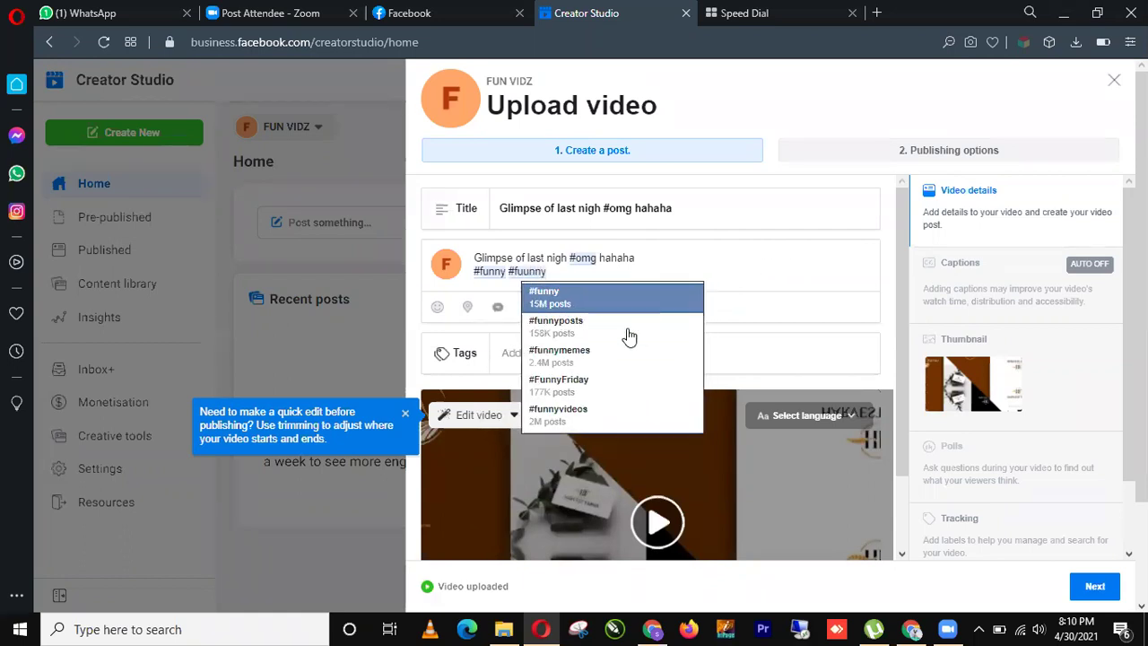
key("Down")
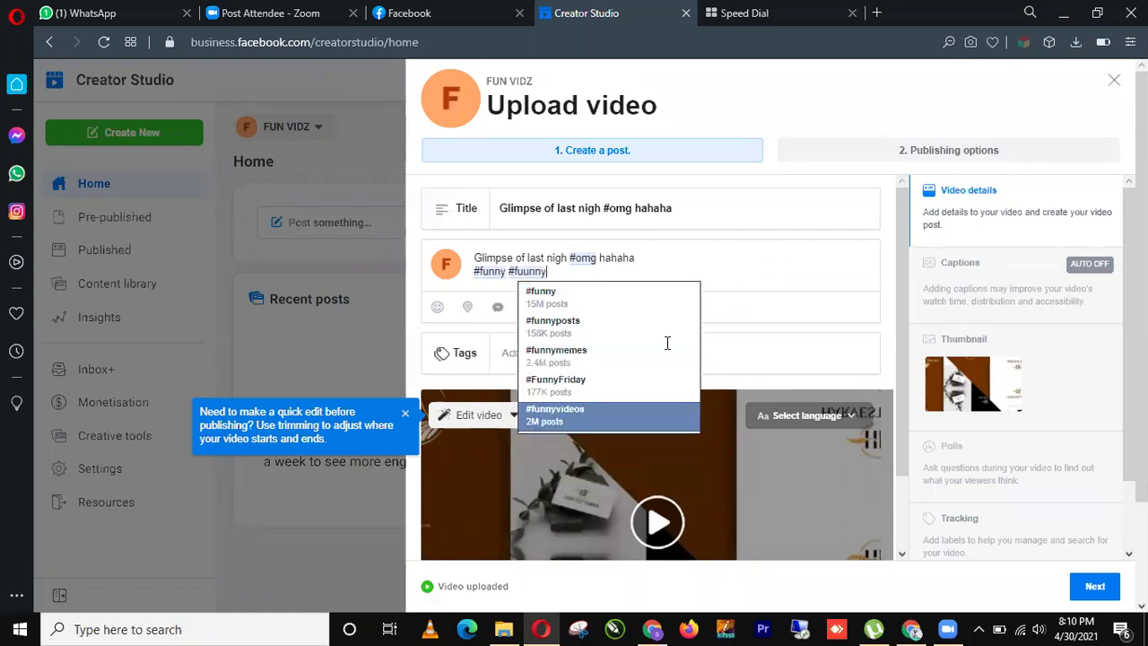
key("Return")
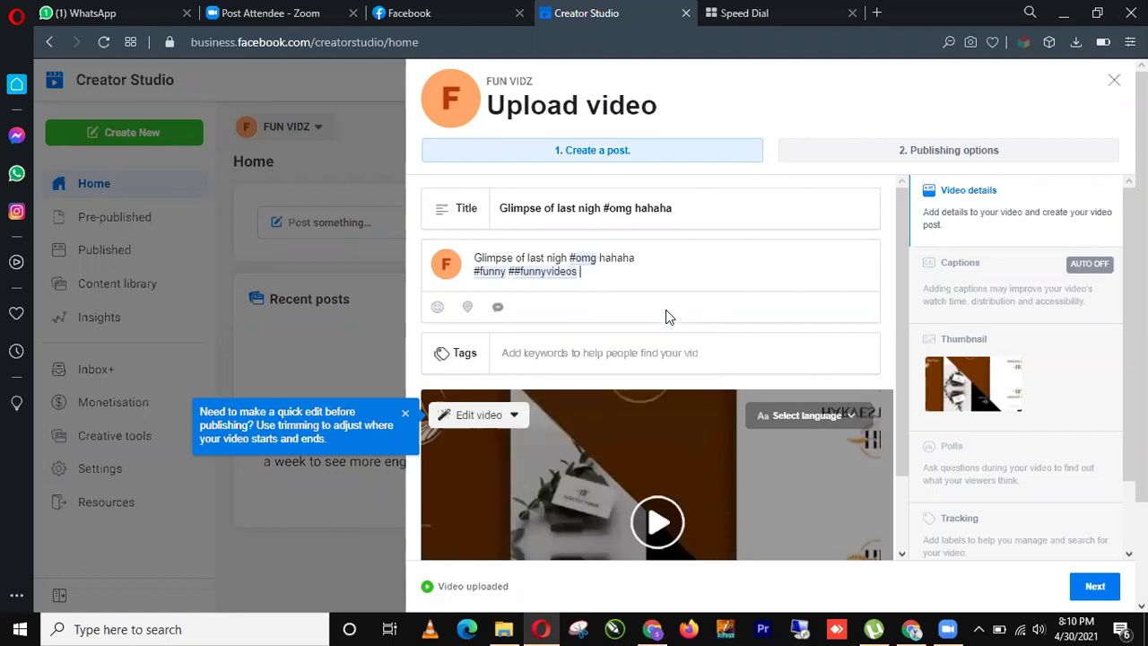
type("#comedy")
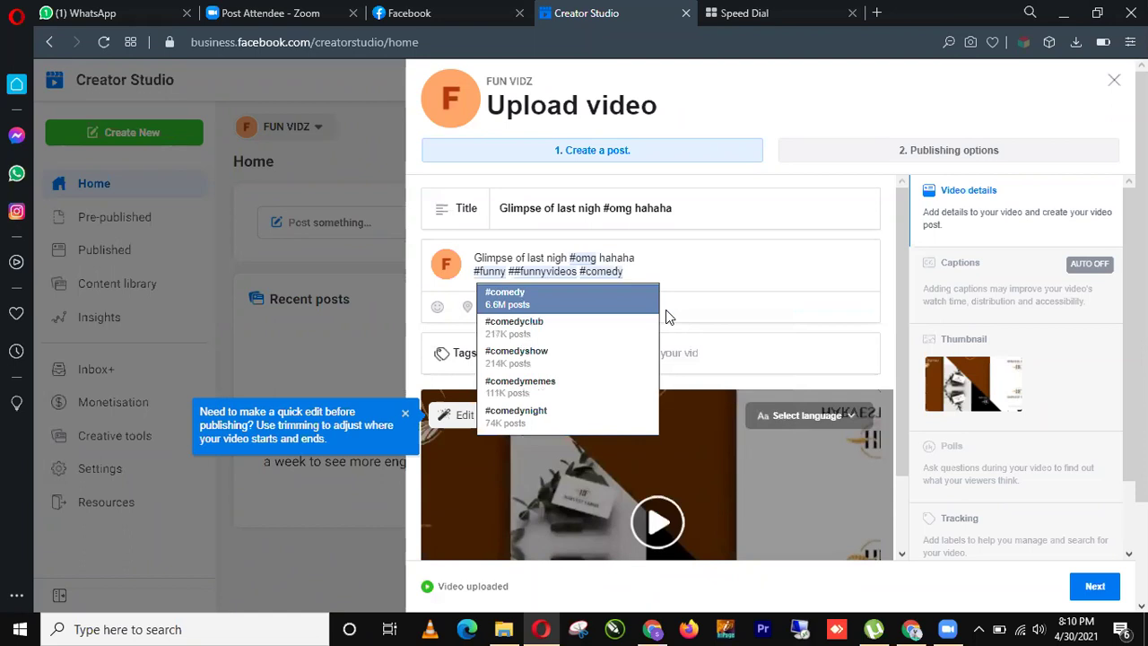
left_click(528, 301)
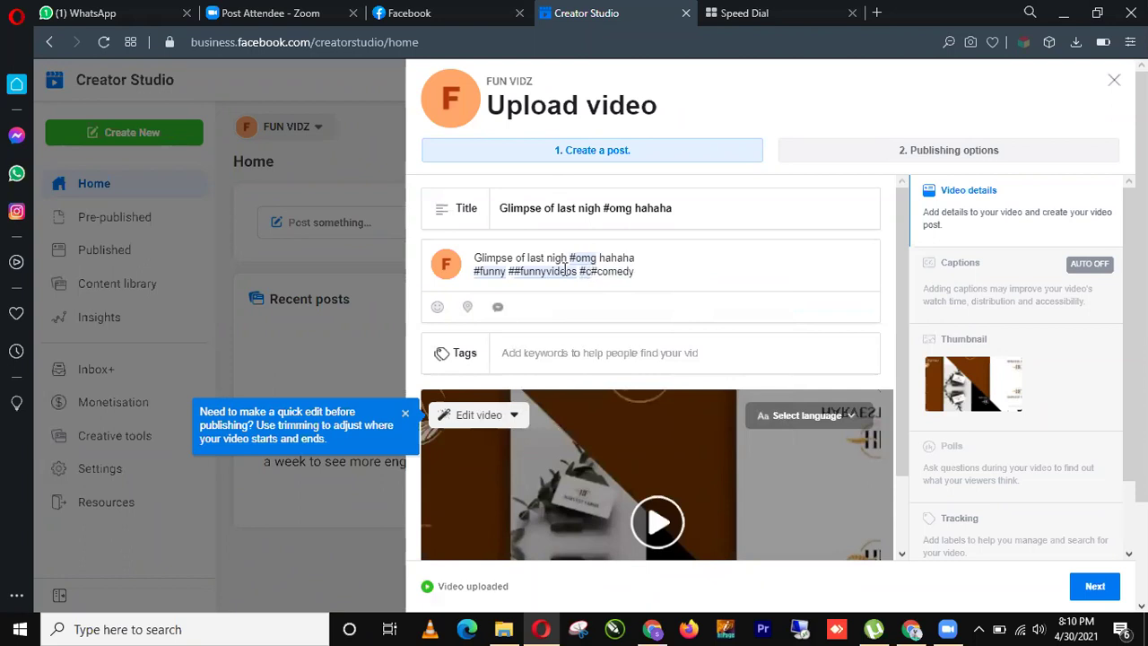
key("shift+Left")
key("shift+Left")
key("BackSpace")
left_click(515, 271)
key("BackSpace")
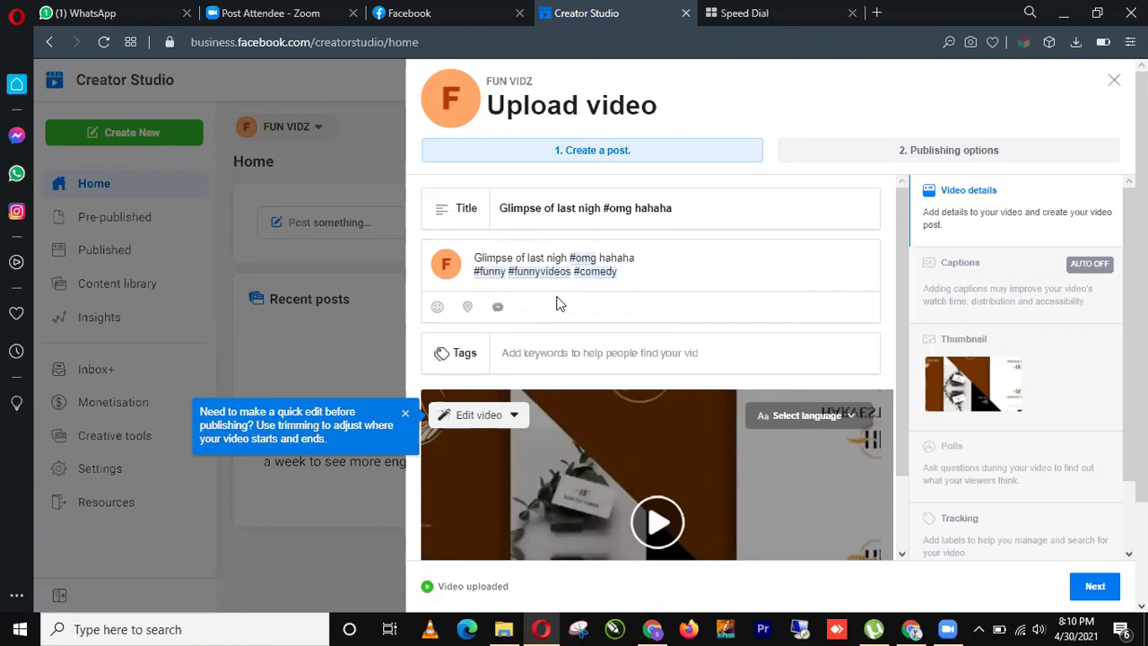
Add the tags "funny", "funny viideos", "Improv Comedy" and "funny vi" to the video
left_click(576, 352)
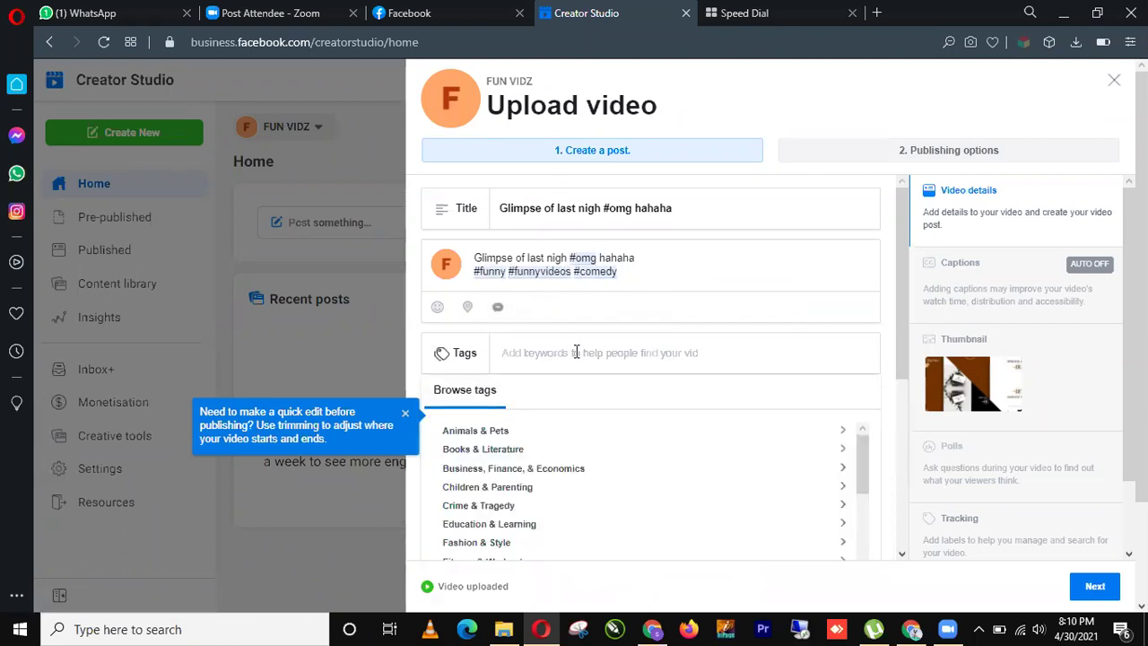
type("funny")
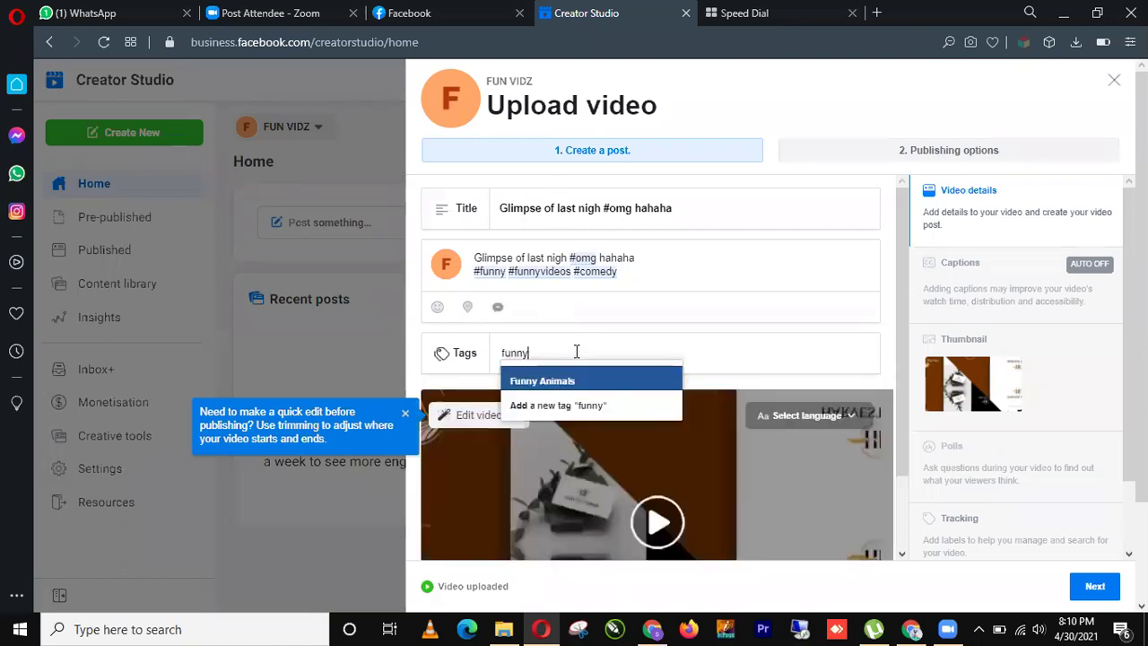
left_click(589, 409)
type("f")
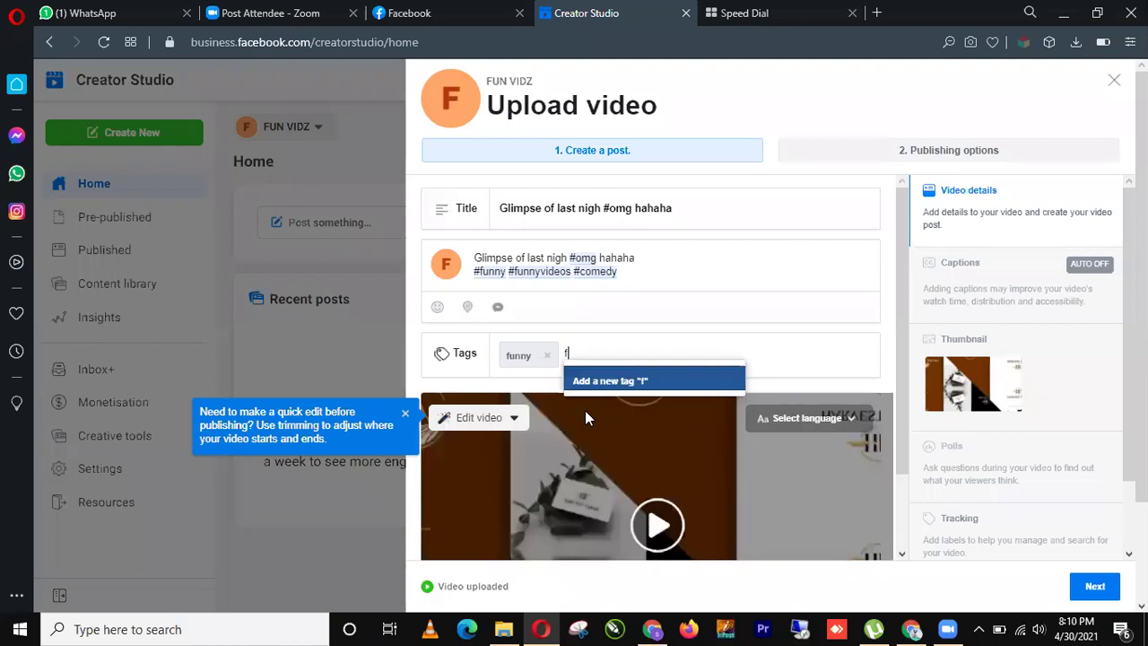
type("unny viideos")
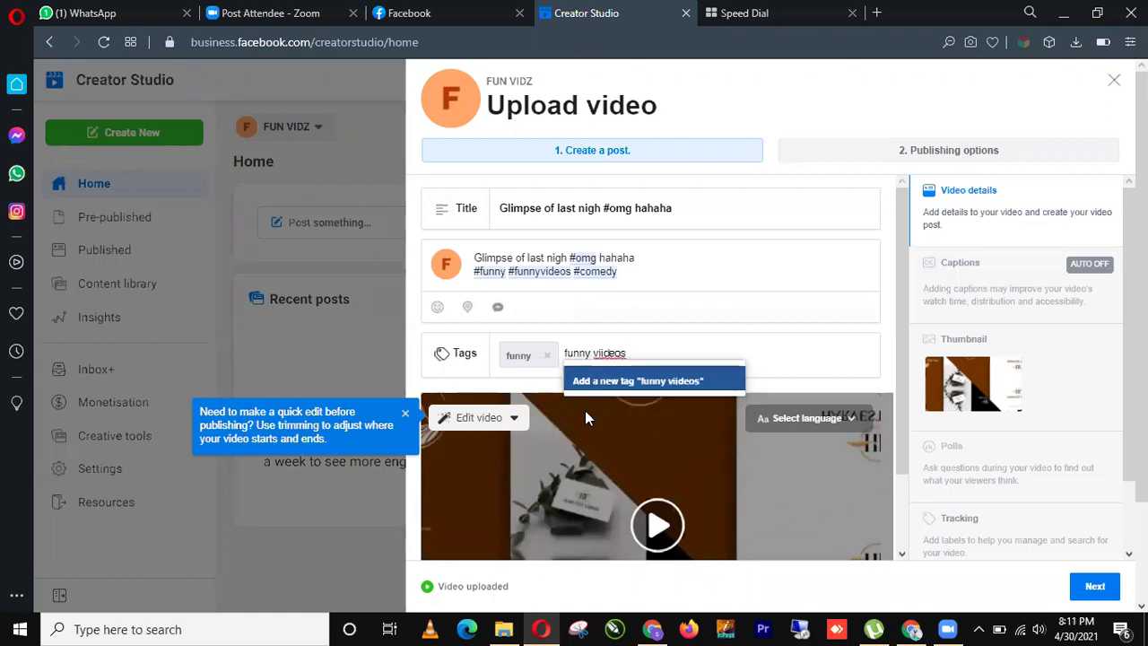
key("Return")
type("comedy")
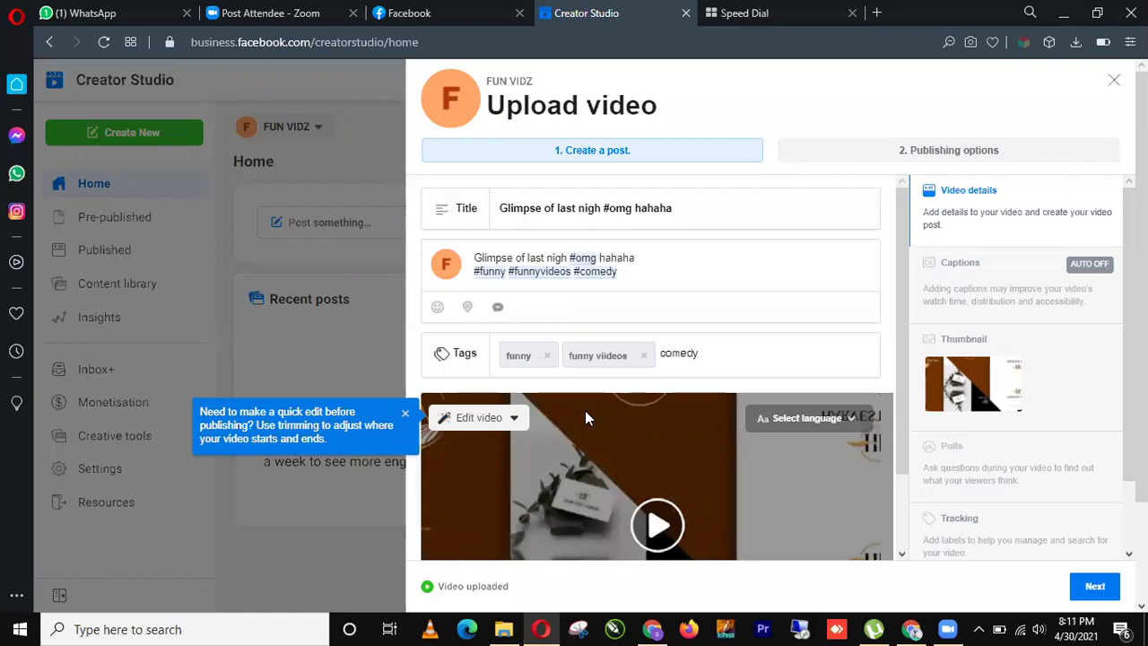
key("Return")
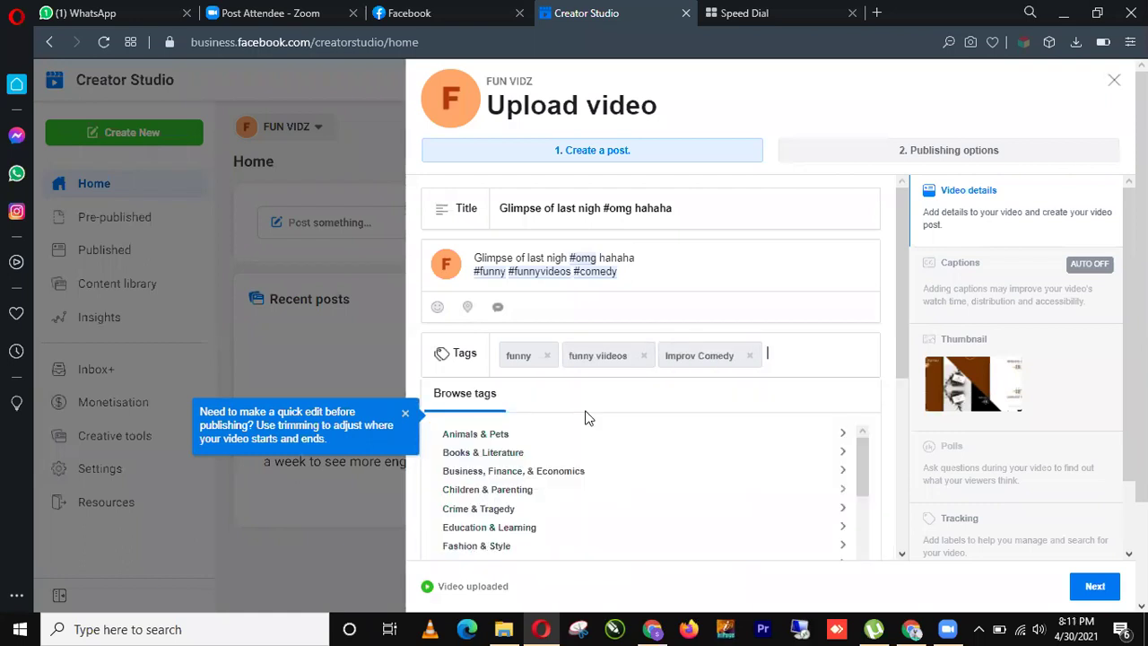
type("f")
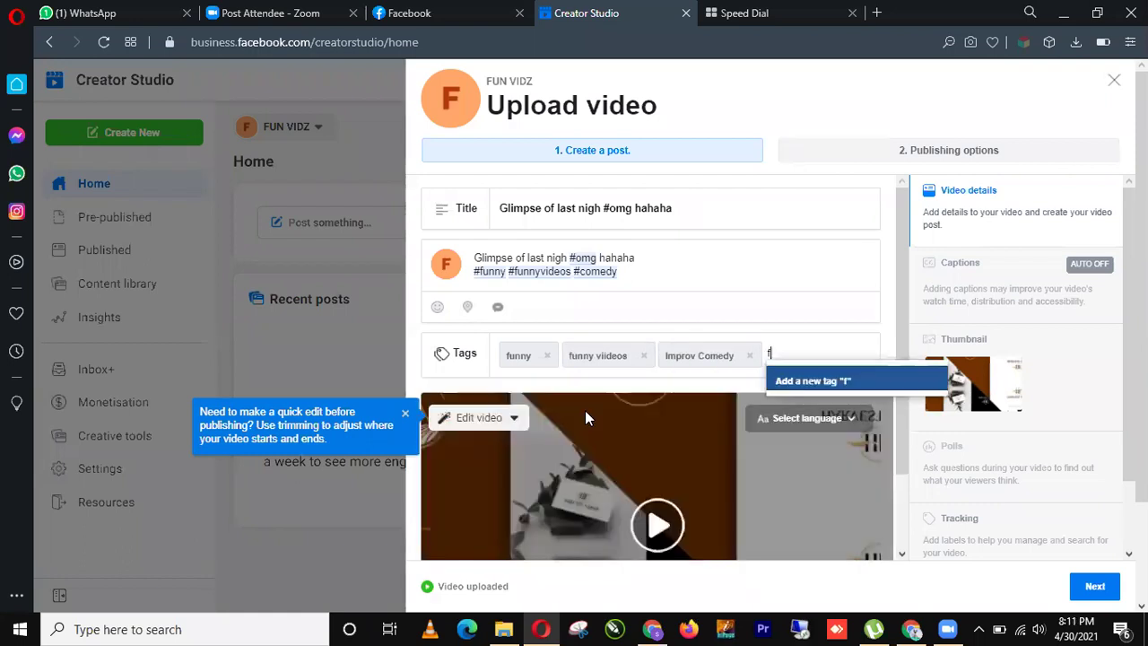
type("unny video2021")
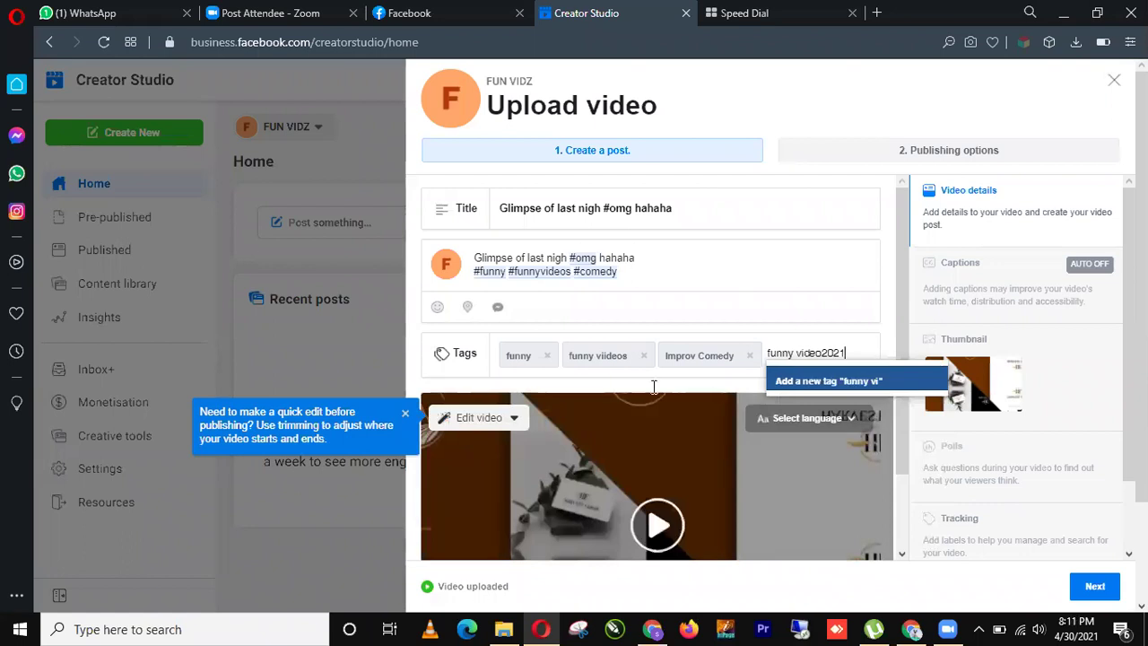
key("Return")
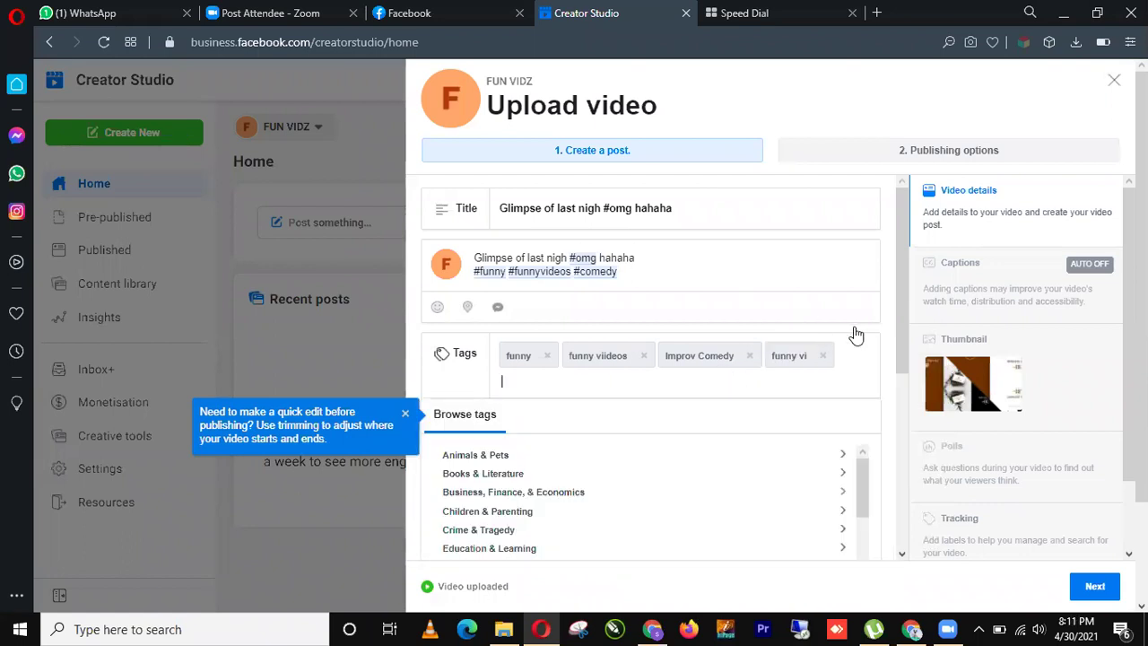
Set the video's language to Hindi and open its captions settings
scroll(857, 335, "down", 5)
scroll(857, 335, "down", 2)
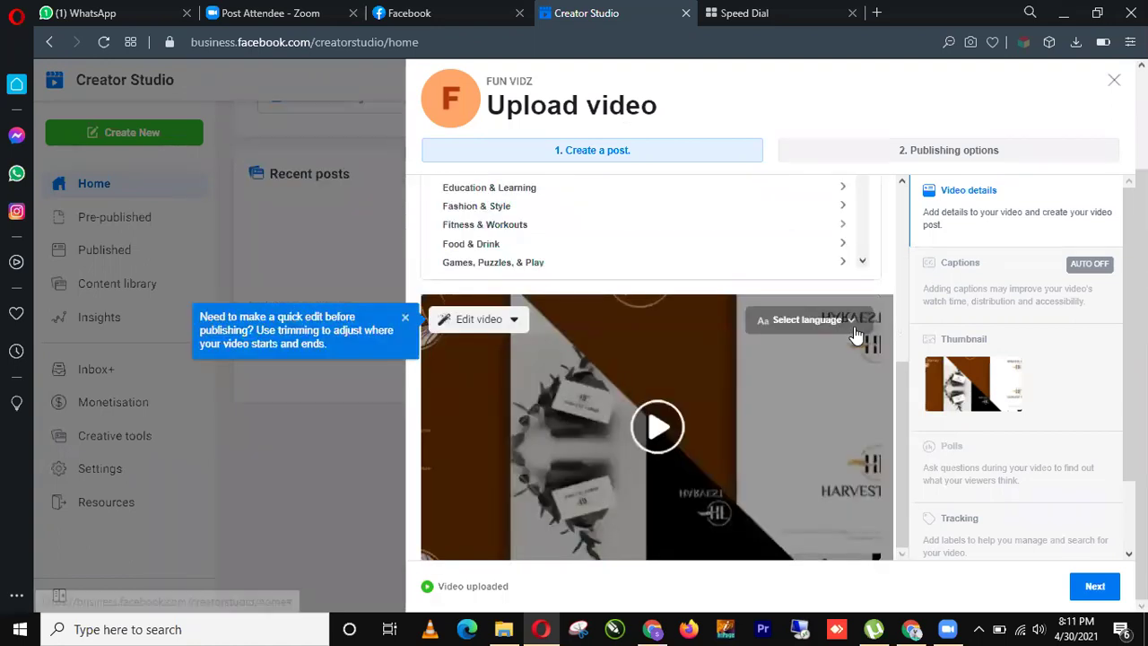
left_click(855, 330)
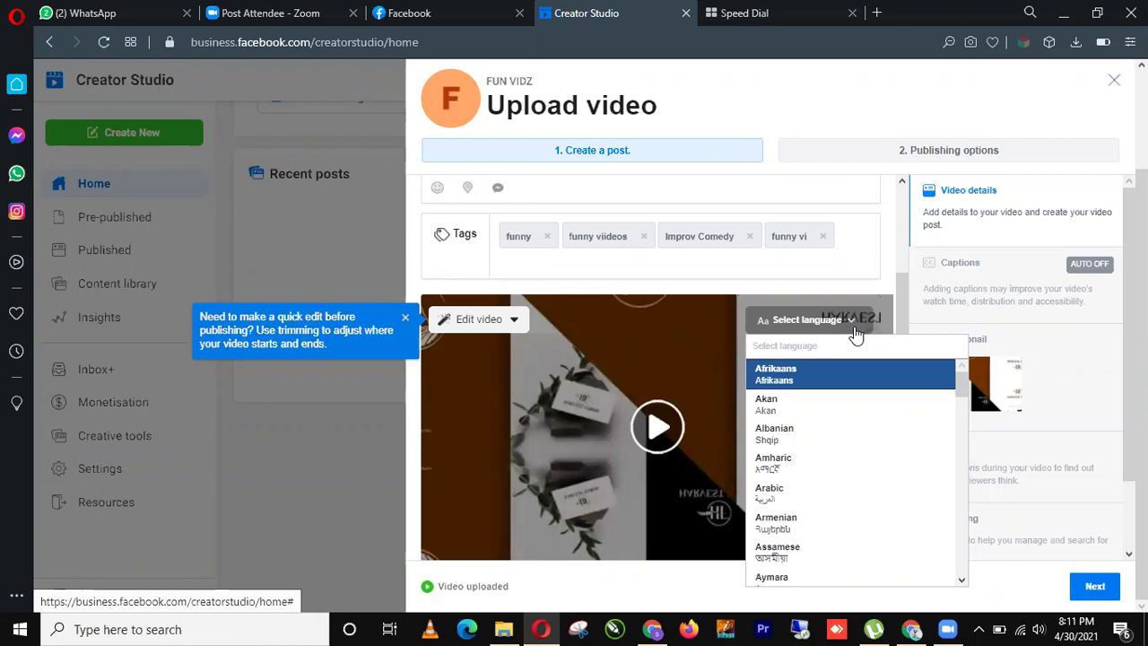
type("hin")
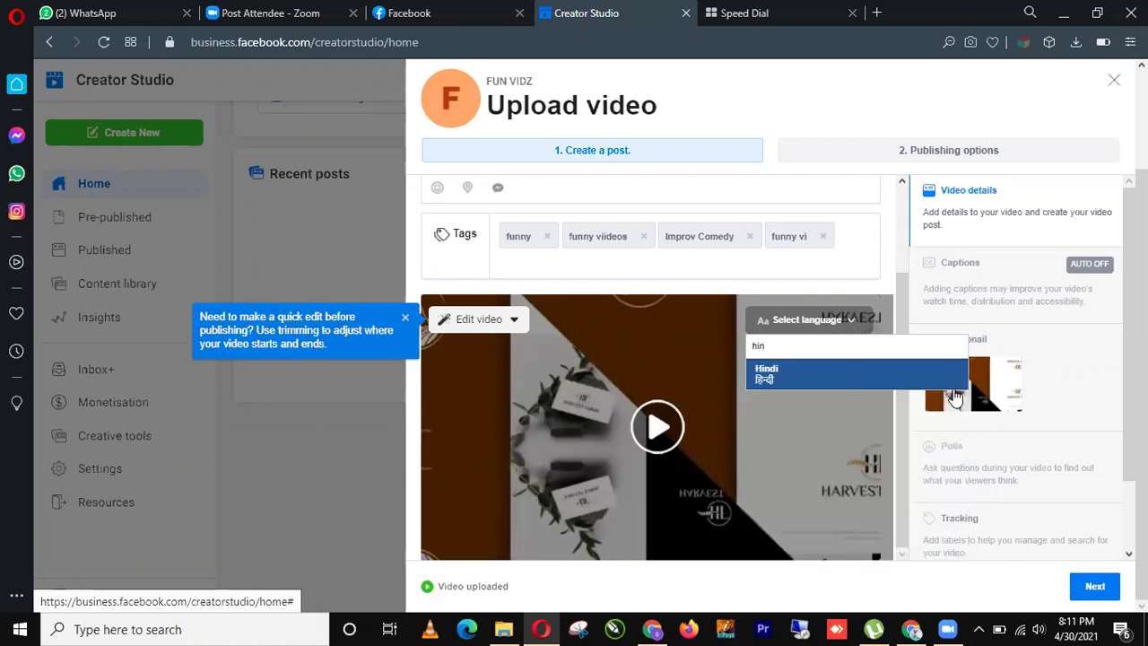
key("Return")
scroll(888, 413, "up", 3)
left_click(1031, 300)
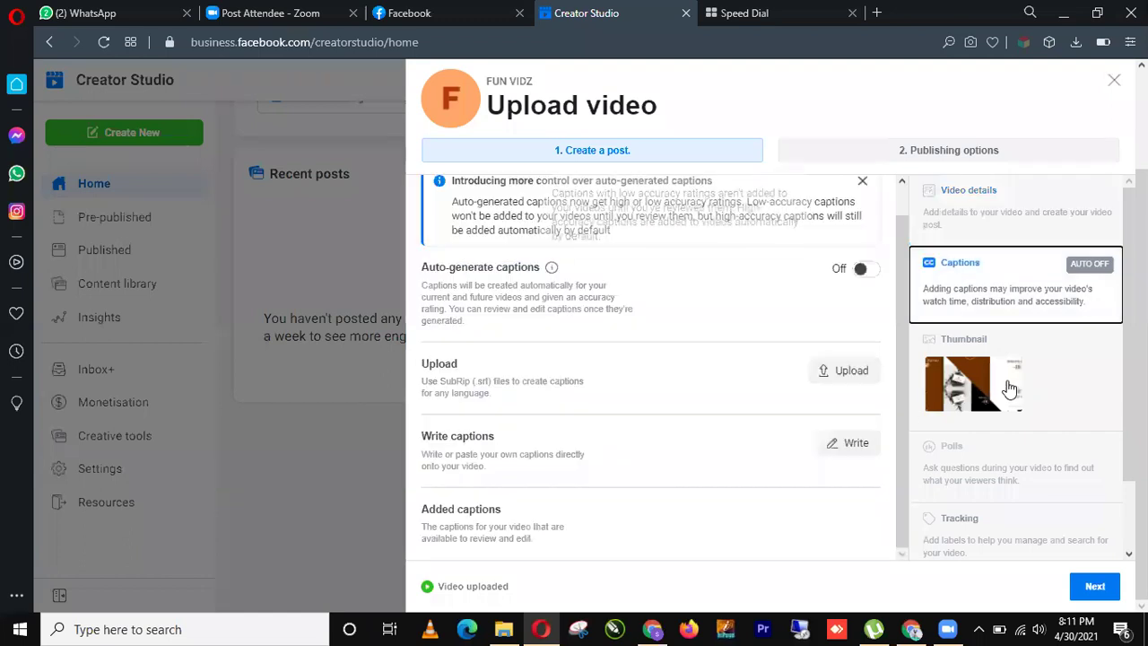
Select the auto-generated thumbnail showing two logos side by side on a white background, and try to open the video's polls settings
left_click(1009, 388)
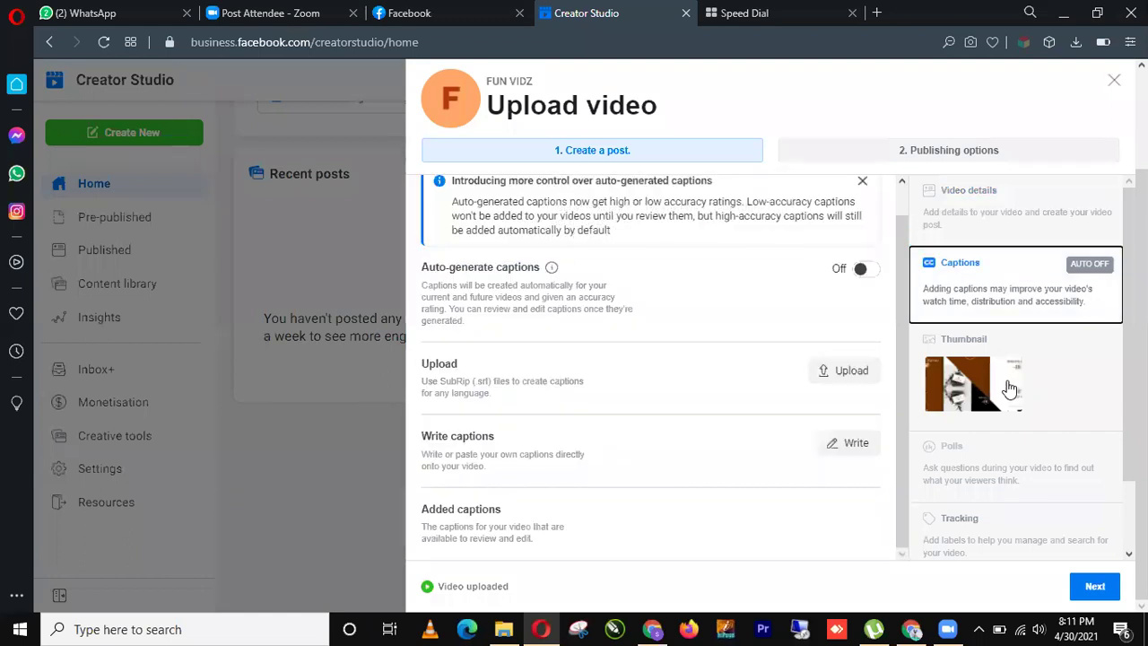
left_click(850, 275)
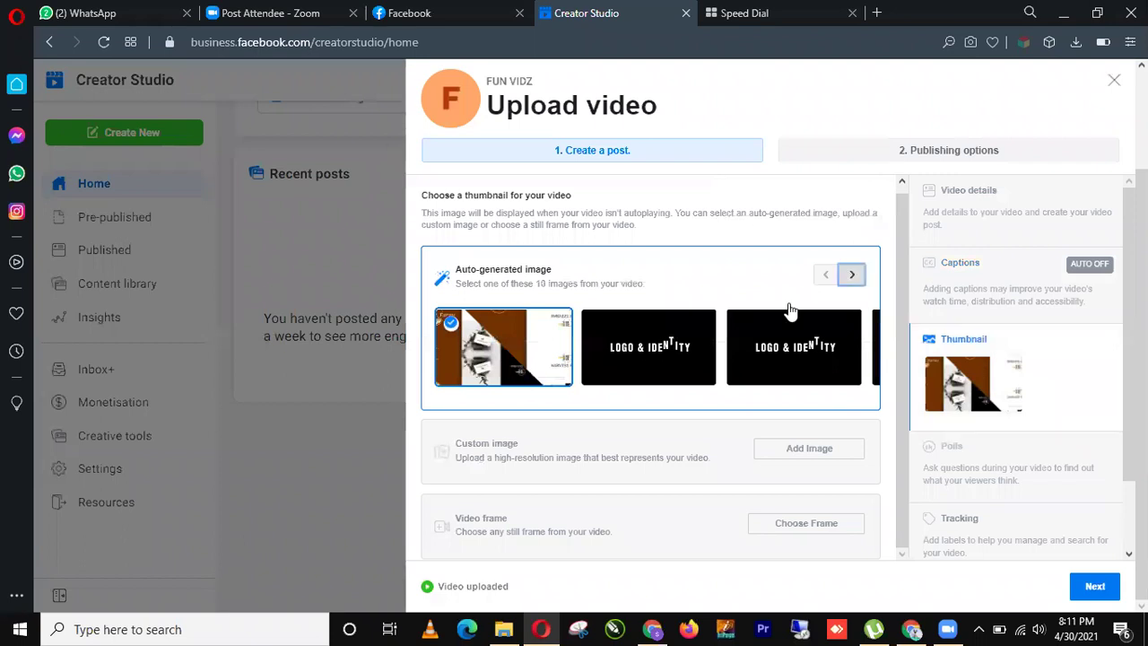
left_click(854, 276)
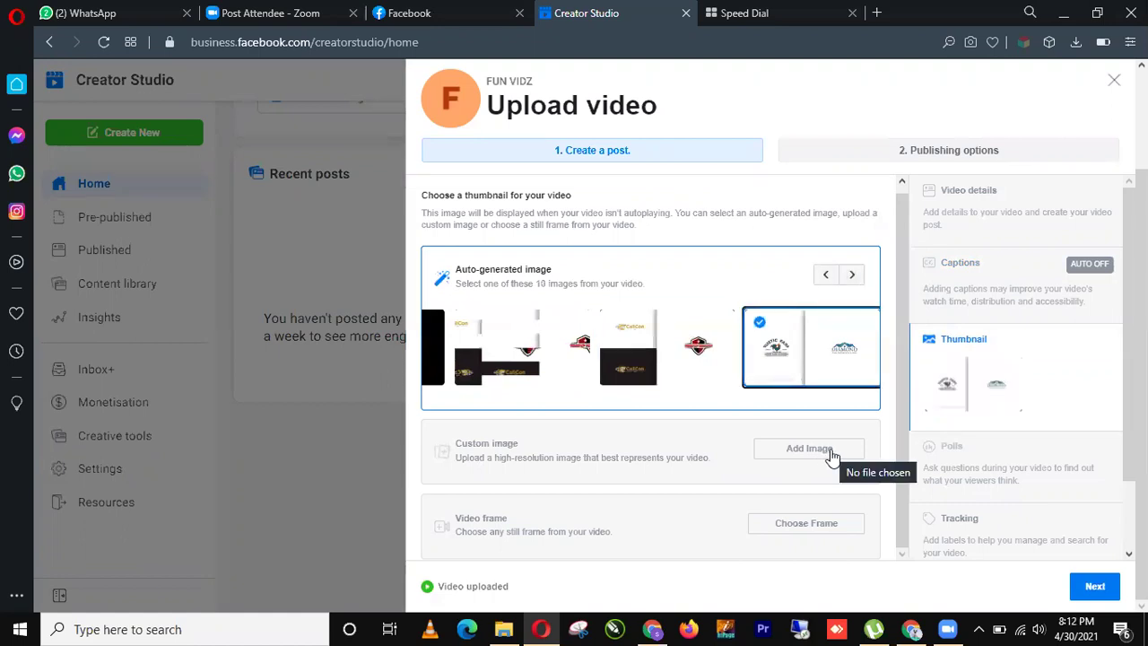
scroll(987, 384, "down", 1)
left_click(986, 395)
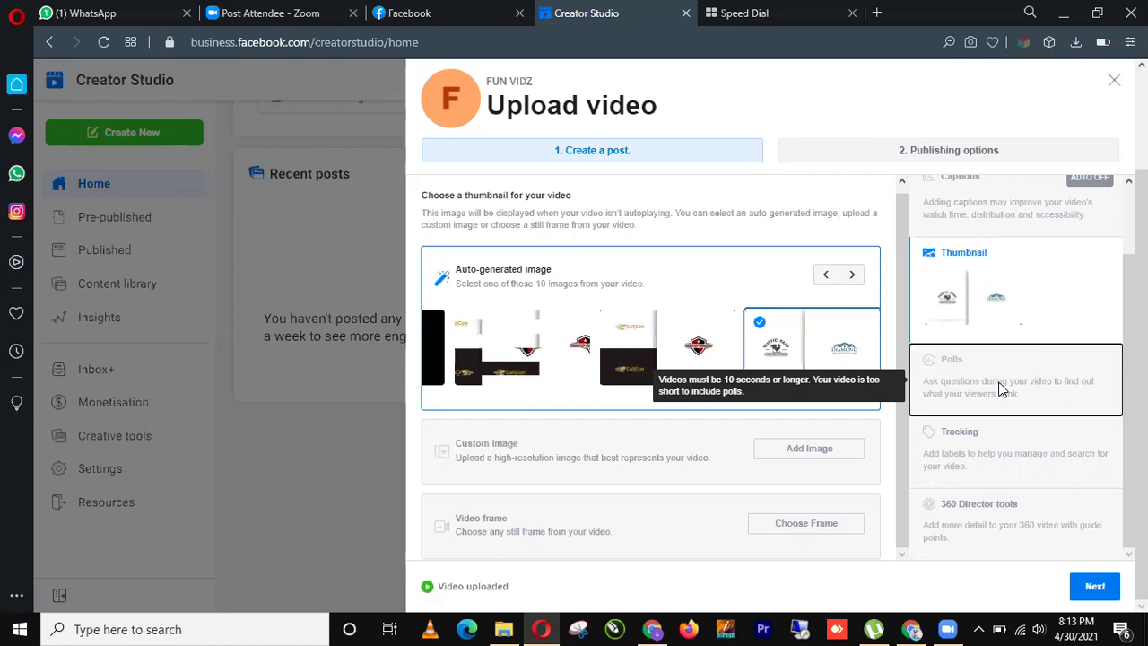
Add the custom tracking labels "funny", "funny videos" and "comedy" to the video
left_click(1014, 437)
mouse_move(975, 401)
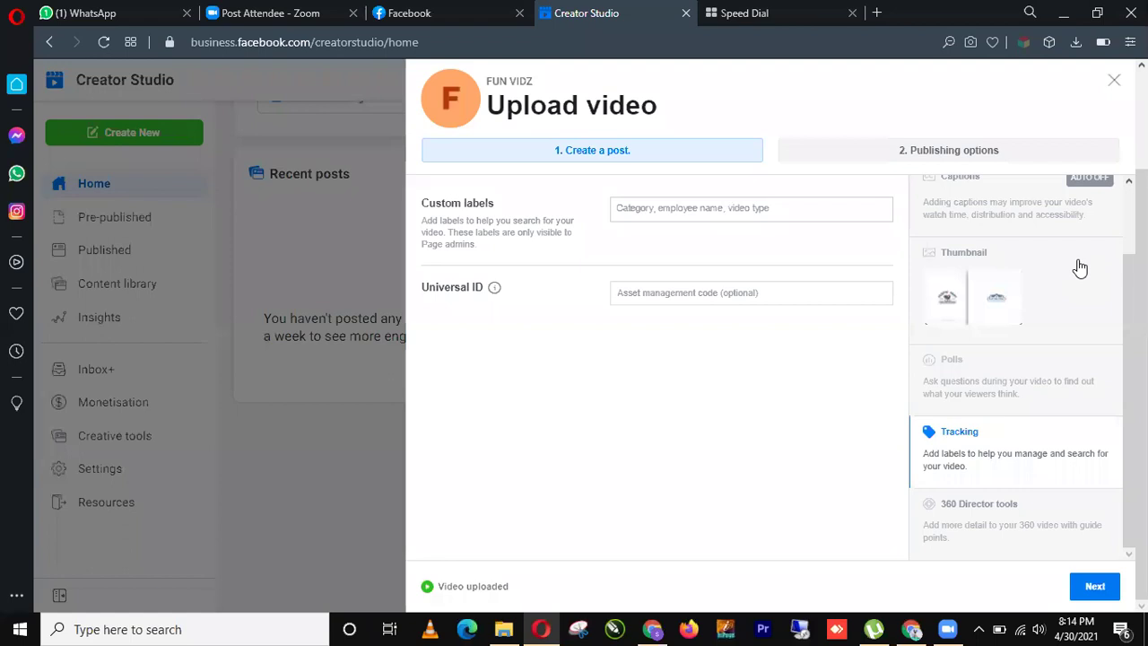
type("funnyb")
key("BackSpace")
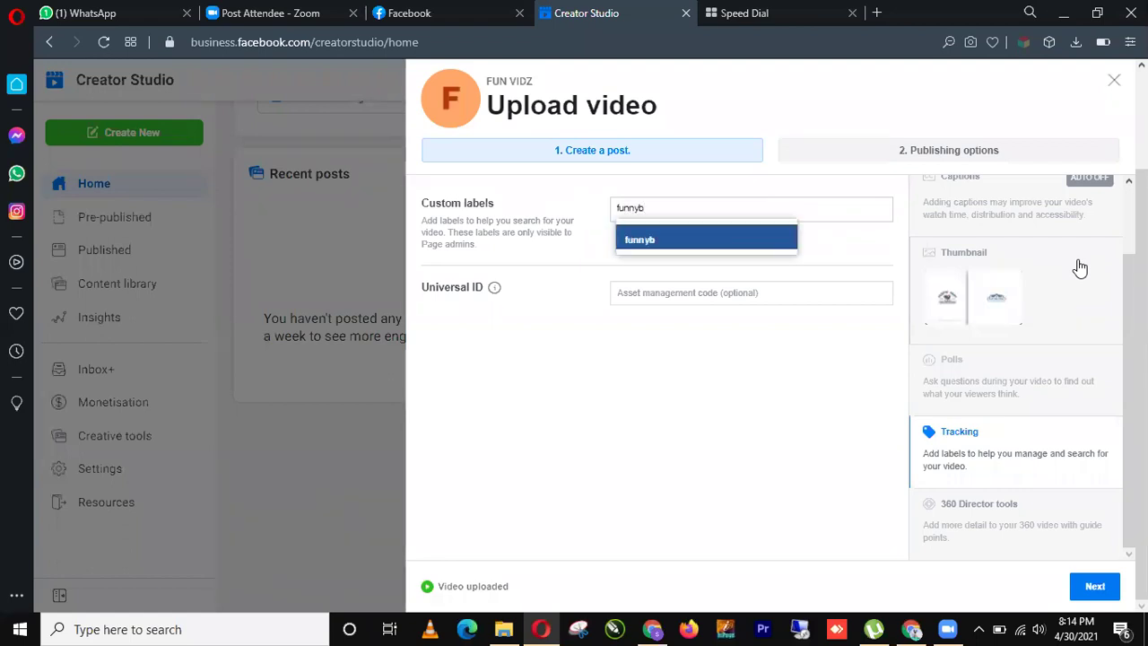
key("Return")
type("fu")
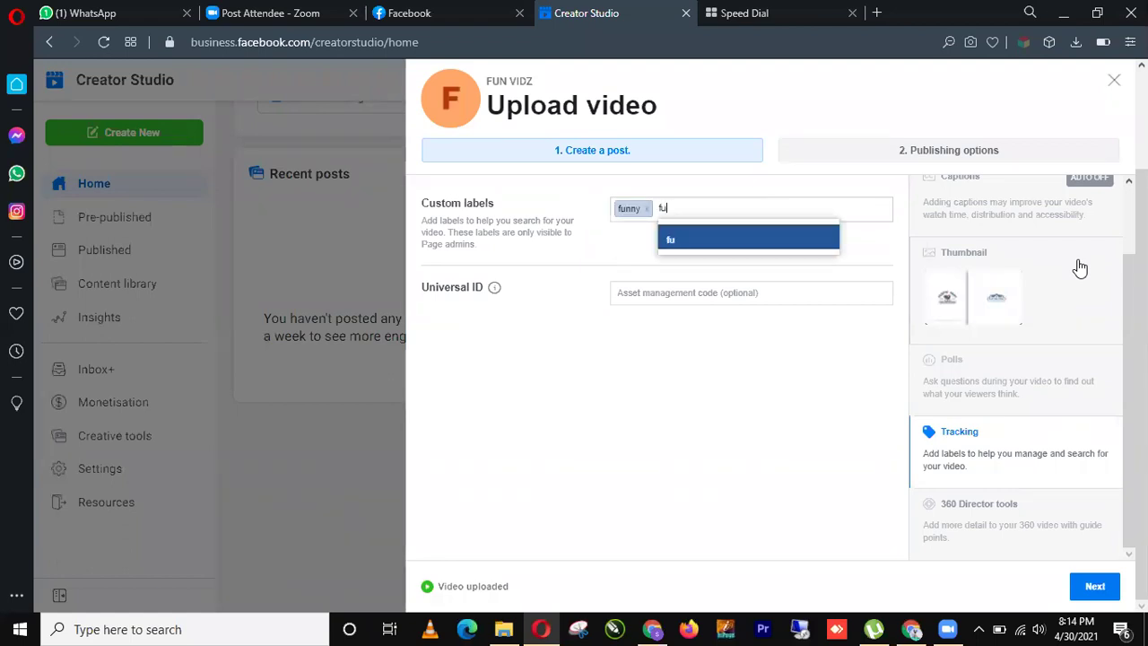
type("nny videos")
key("Return")
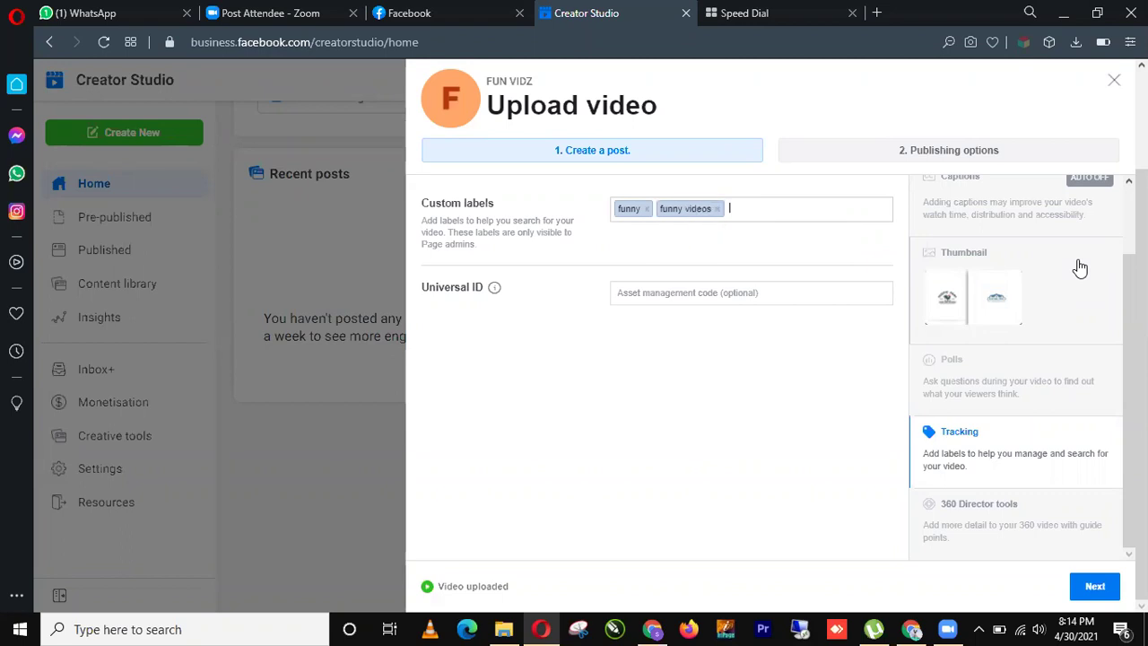
type("comedy")
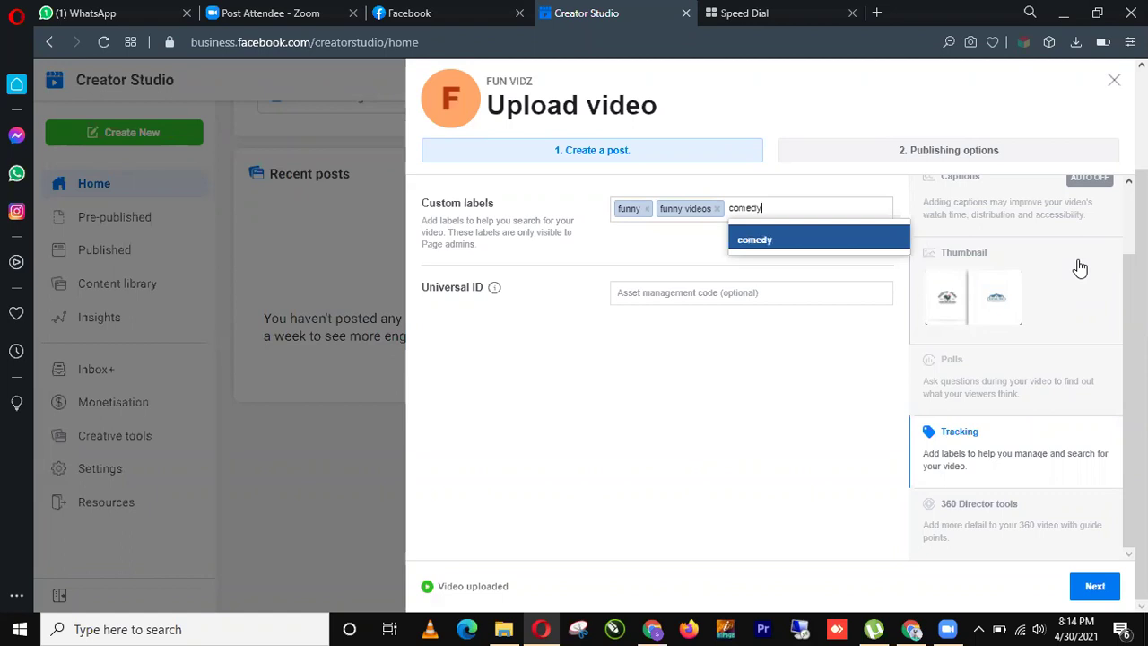
key("Return")
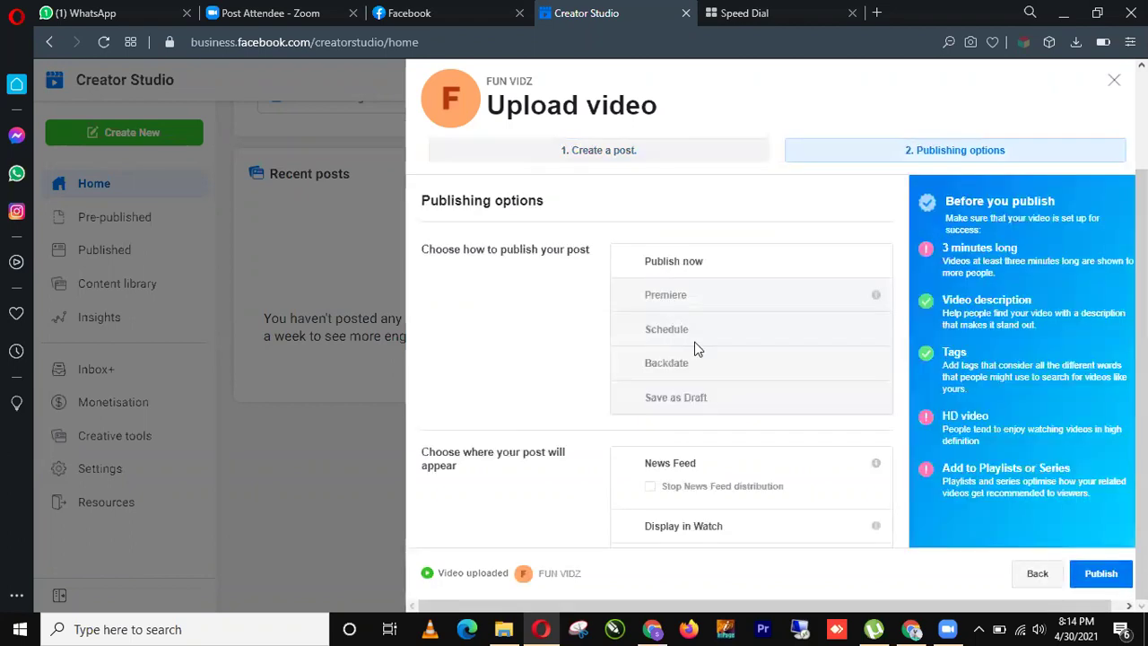
Look at the Premiere option, return to Publish now, and review the placement, playlist, series, other Pages and moderation settings
left_click(659, 294)
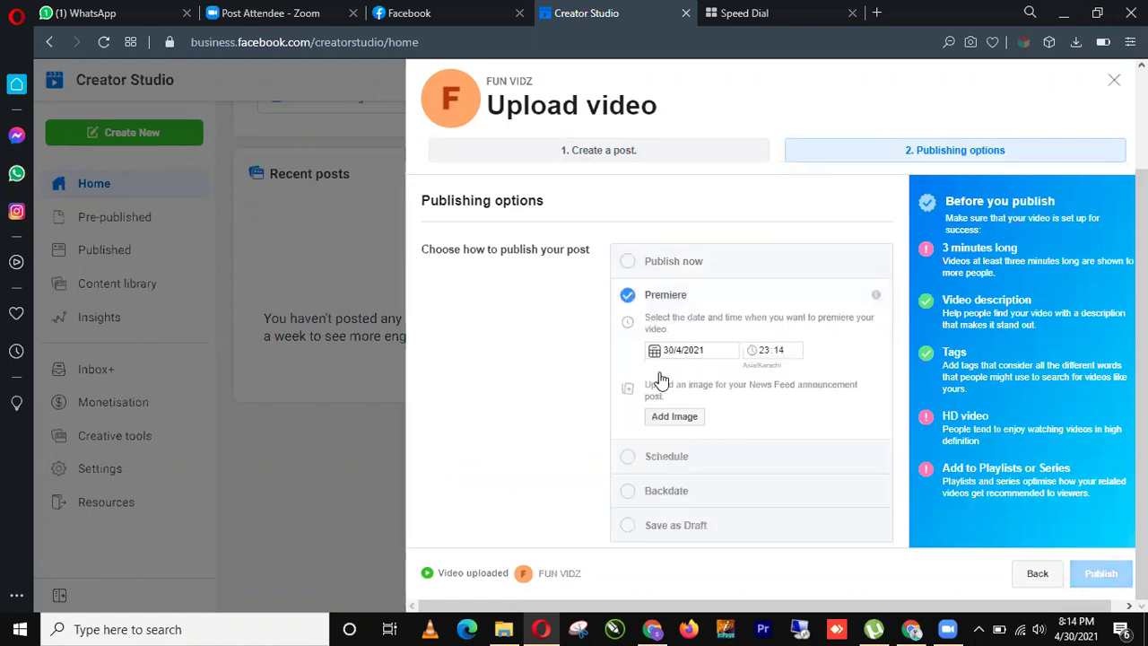
key("Up")
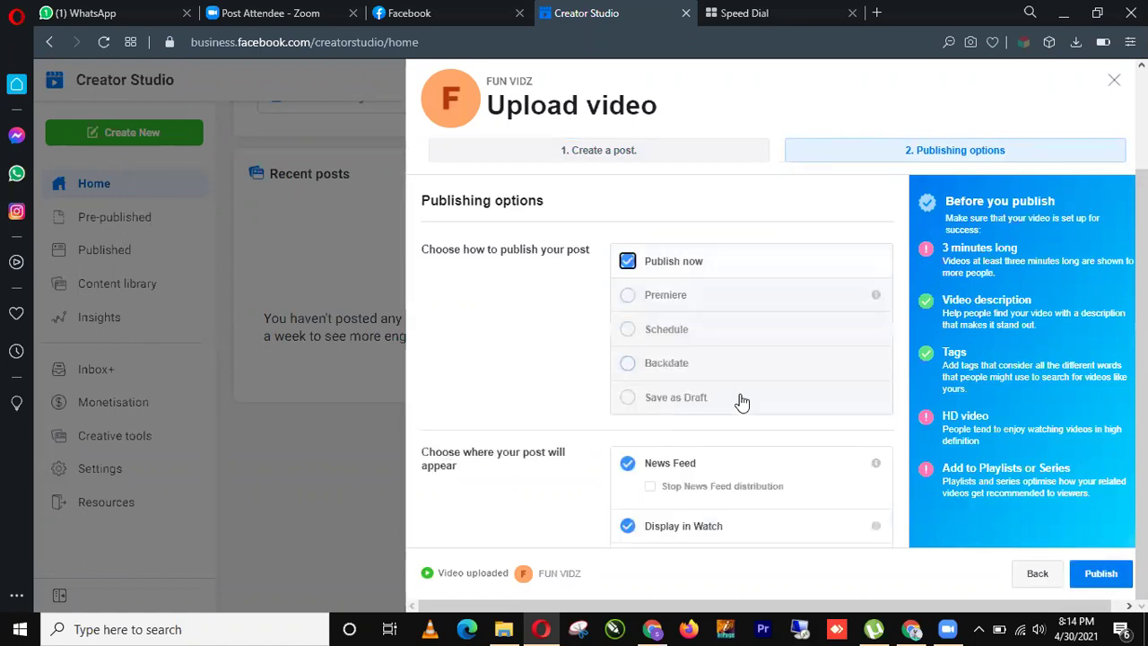
scroll(859, 339, "down", 4)
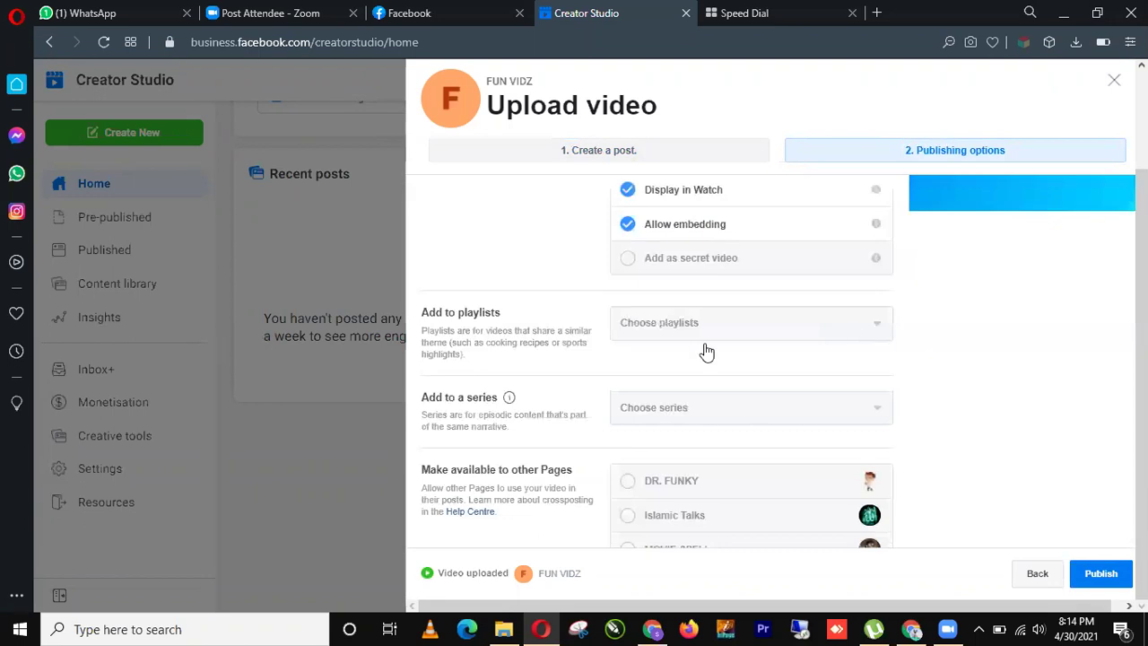
left_click(707, 352)
left_click(938, 379)
scroll(930, 478, "down", 2)
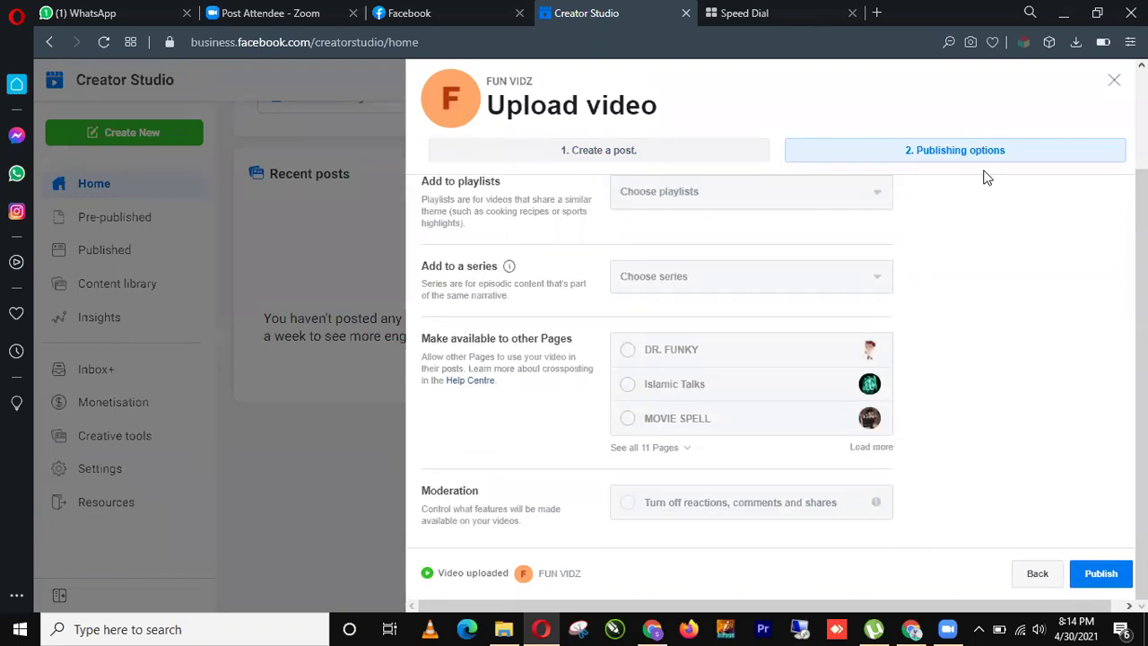
Read the pre-publish checklist against the chosen publishing options and recheck the remaining distribution settings
scroll(958, 257, "up", 5)
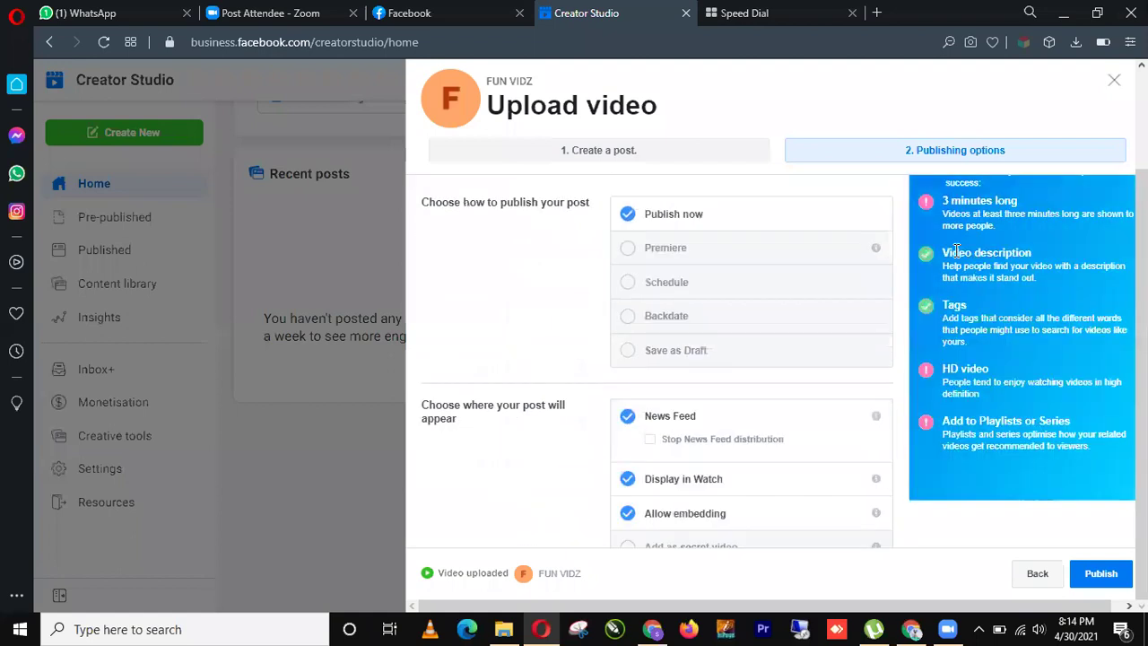
scroll(958, 252, "up", 1)
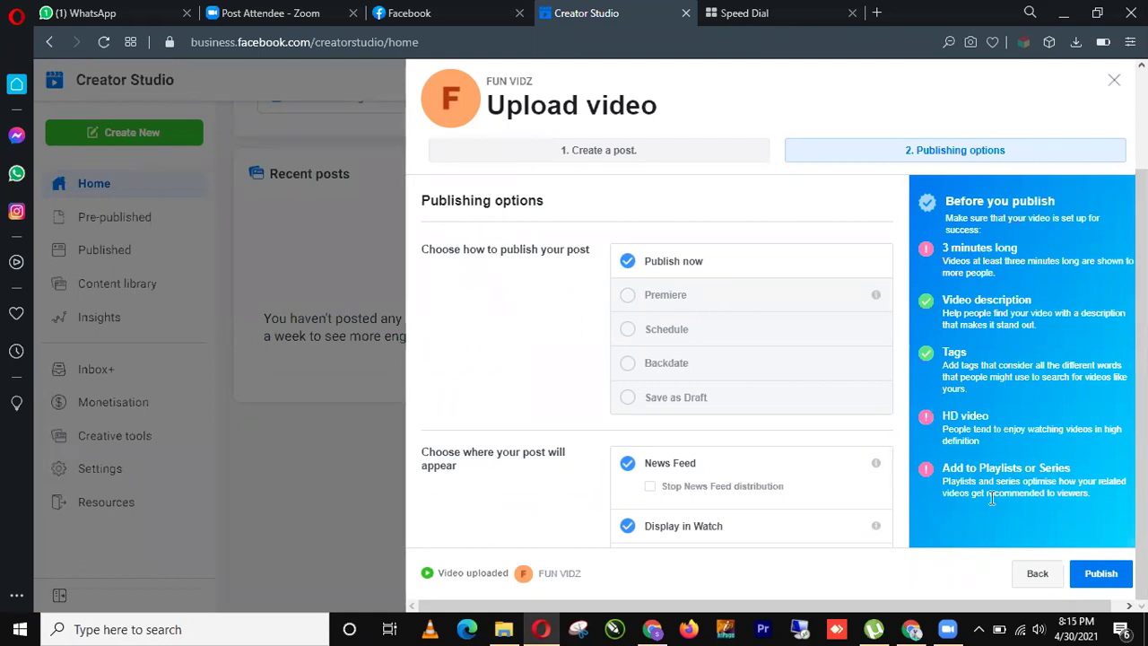
scroll(938, 421, "down", 3)
scroll(942, 429, "up", 1)
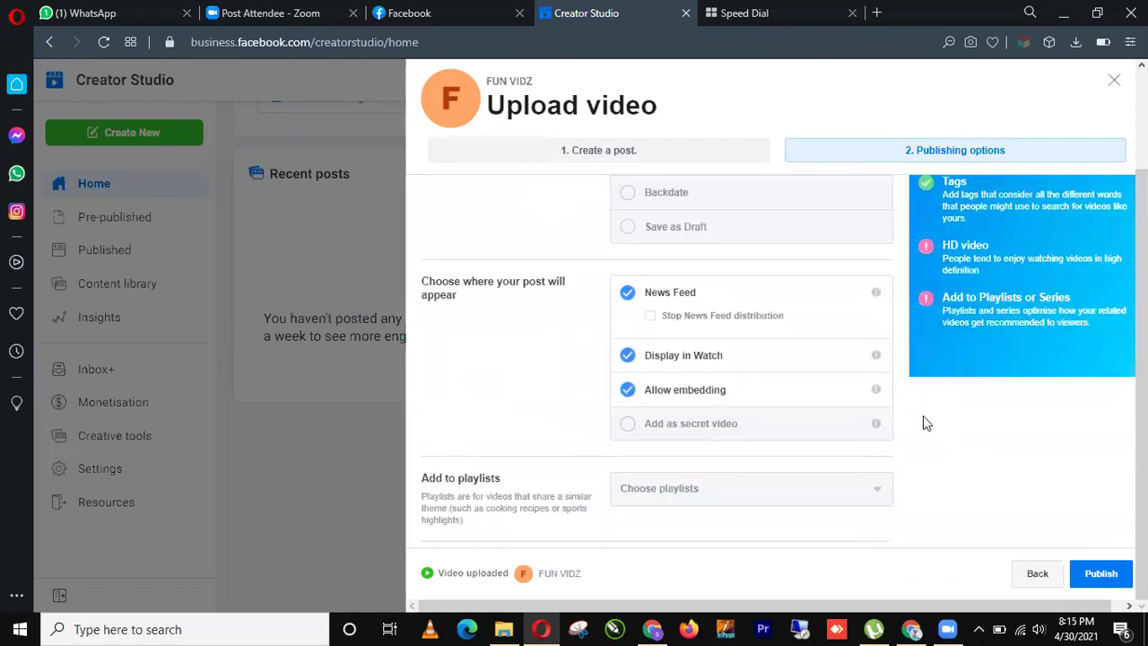
scroll(923, 415, "up", 3)
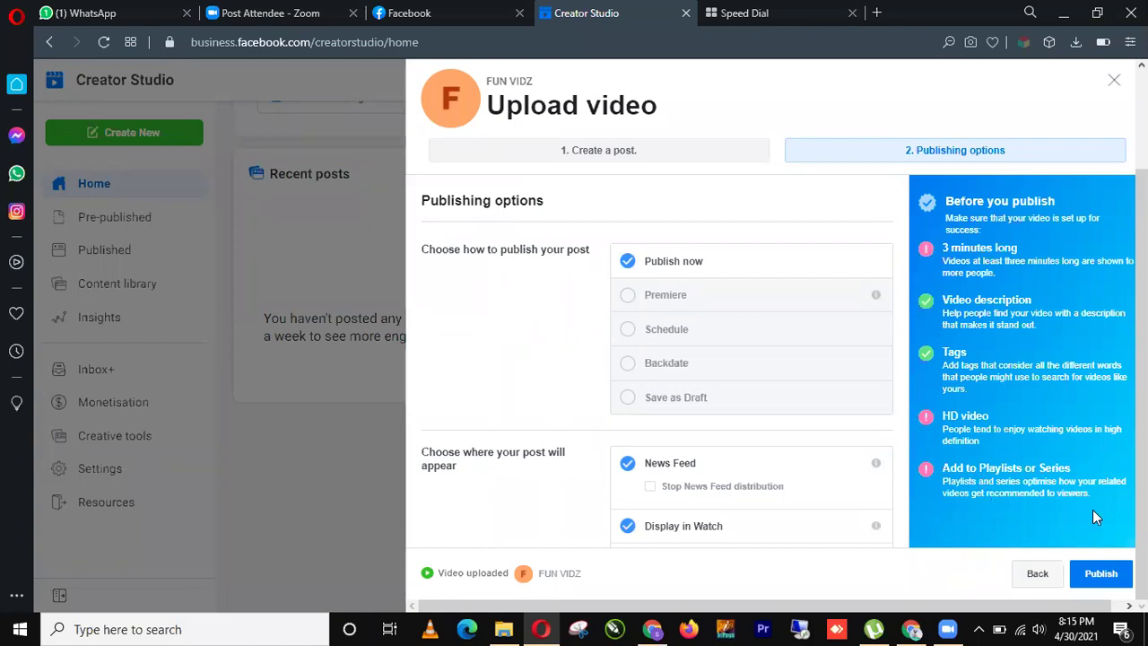
scroll(1093, 509, "down", 5)
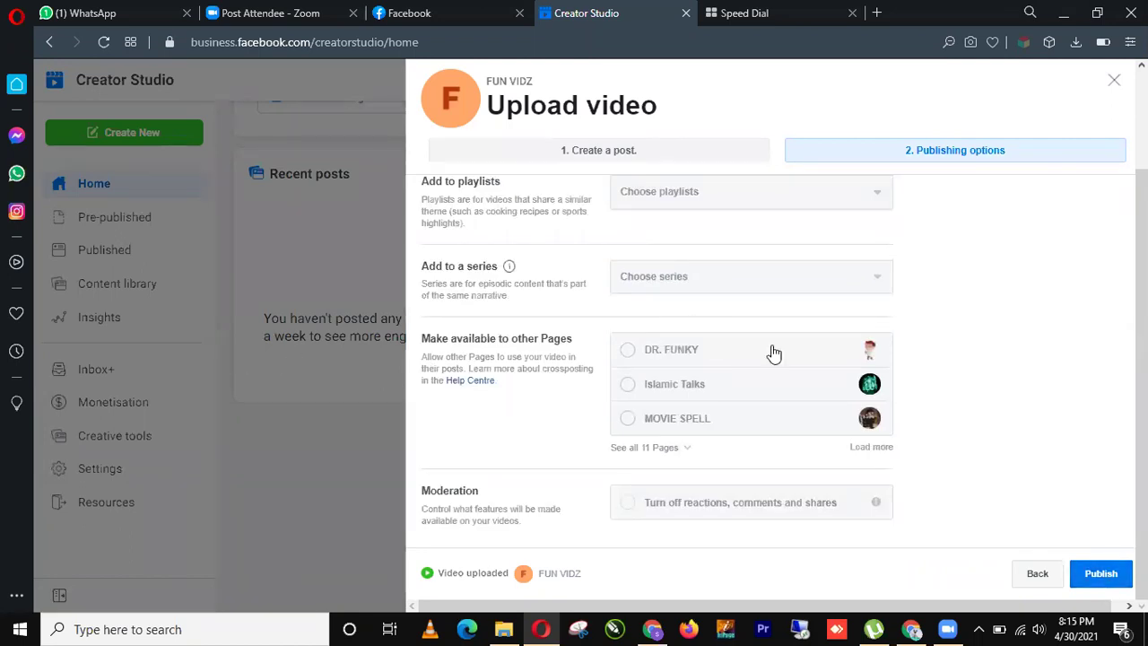
Exit the video upload session without publishing the post and return to the Creator Studio home page
key("Escape")
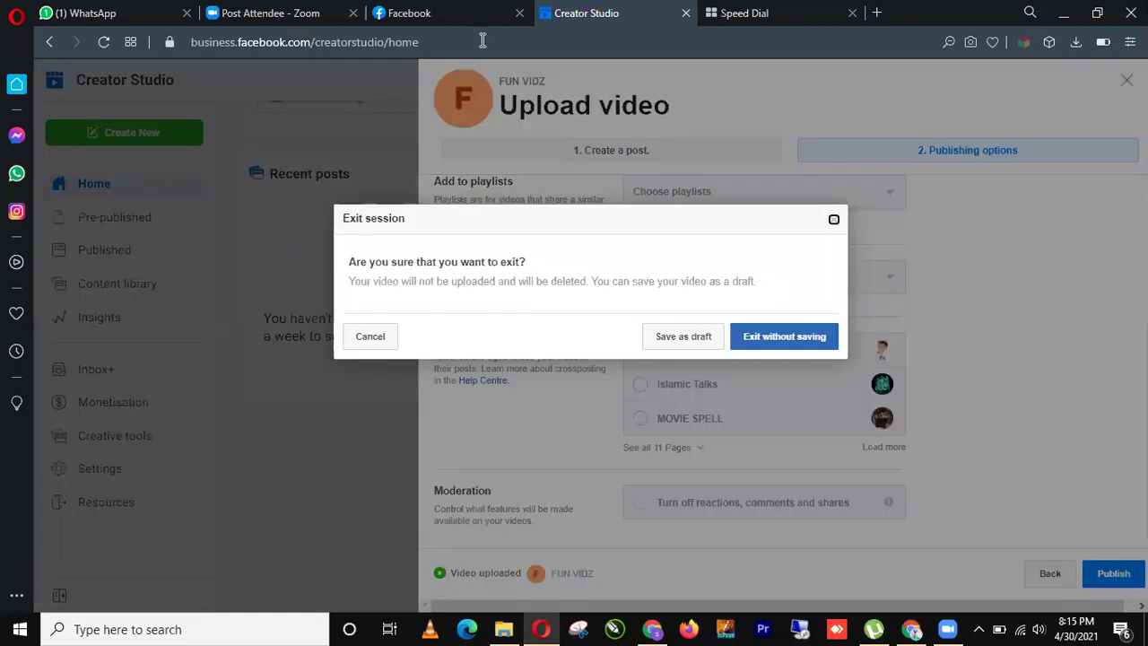
left_click(499, 74)
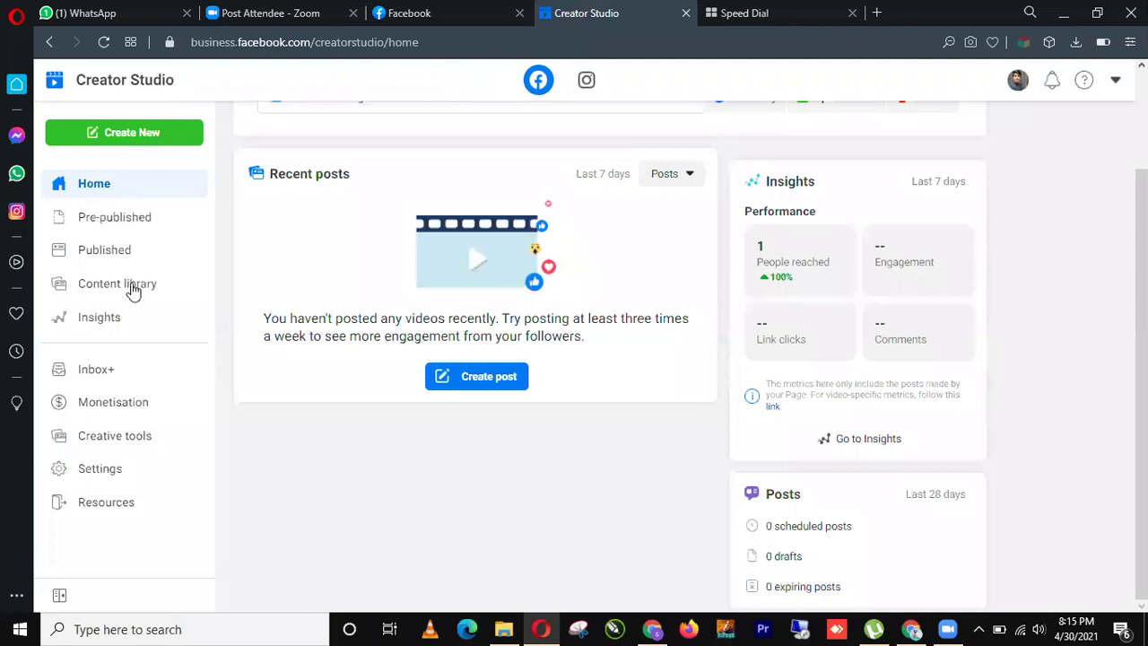
key("ctrl+Tab")
key("ctrl+Tab")
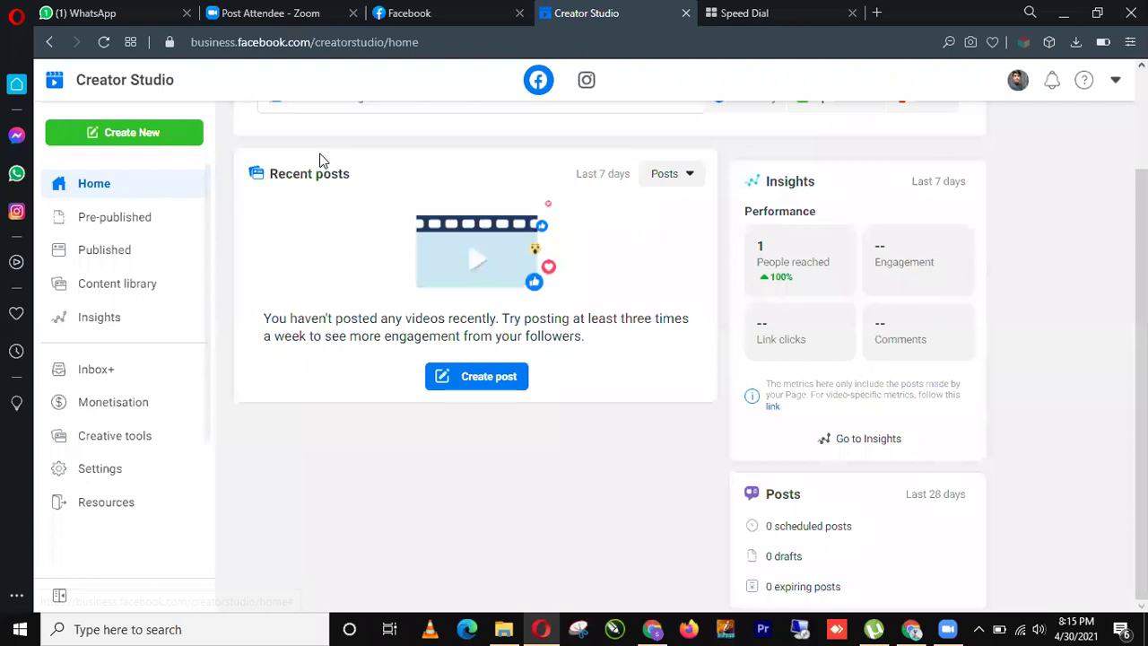
Open the video retention insights for the FUN VIDZ page
scroll(323, 159, "up", 2)
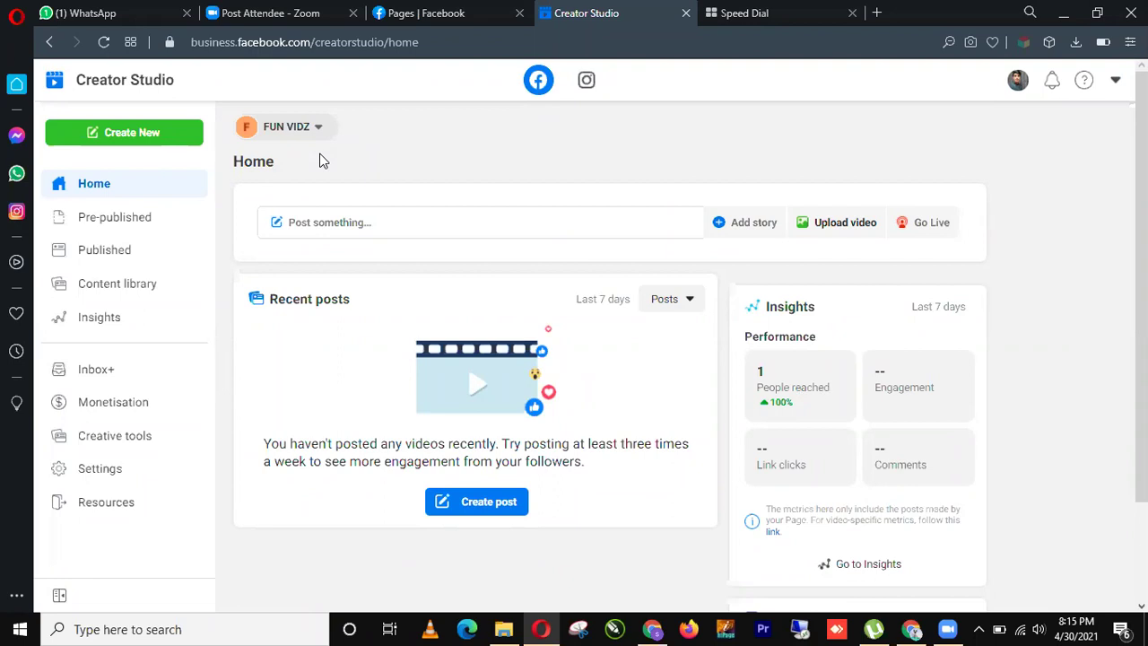
left_click(138, 332)
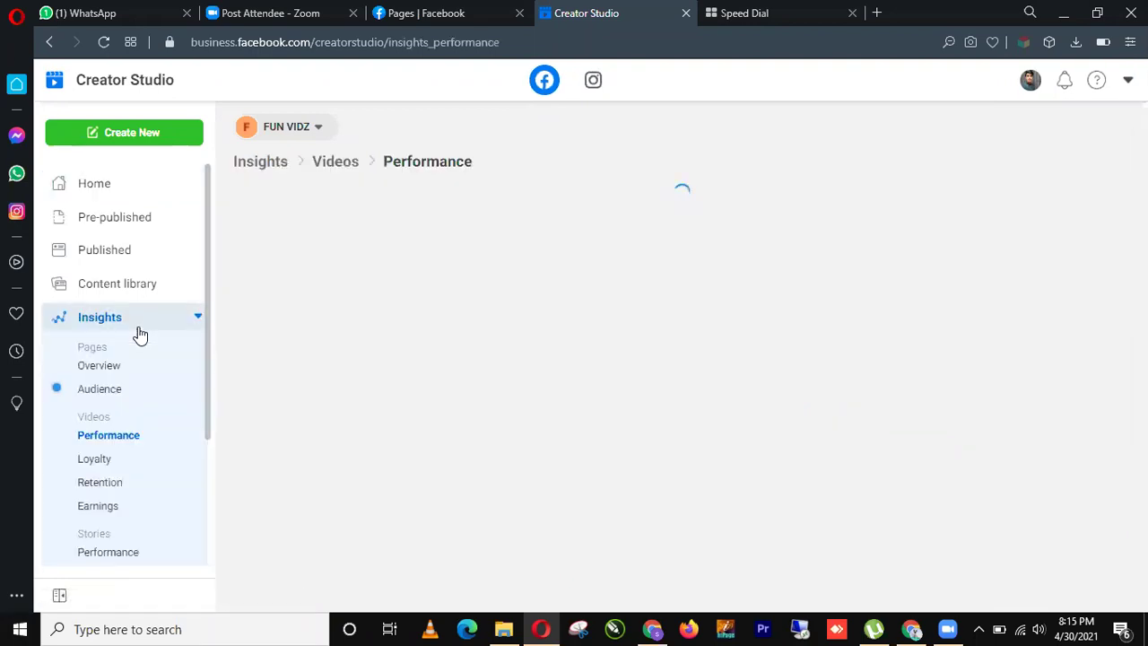
left_click(107, 481)
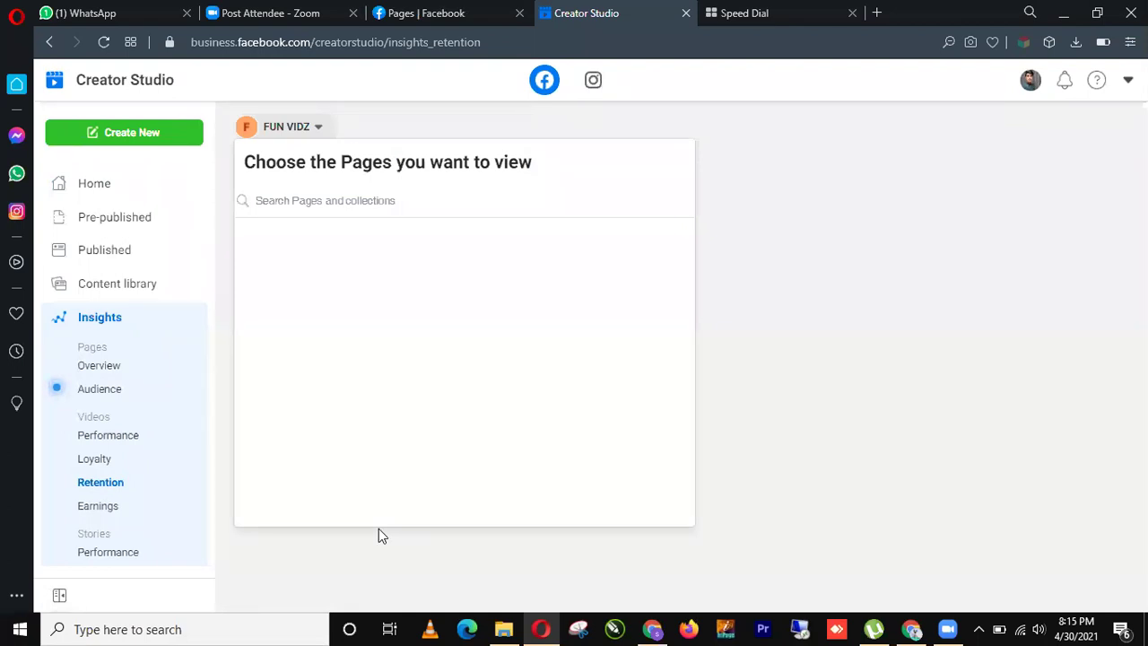
Switch to the maximised Chrome window and open the video retention insights for the Monetised Pages collection
left_click(652, 629)
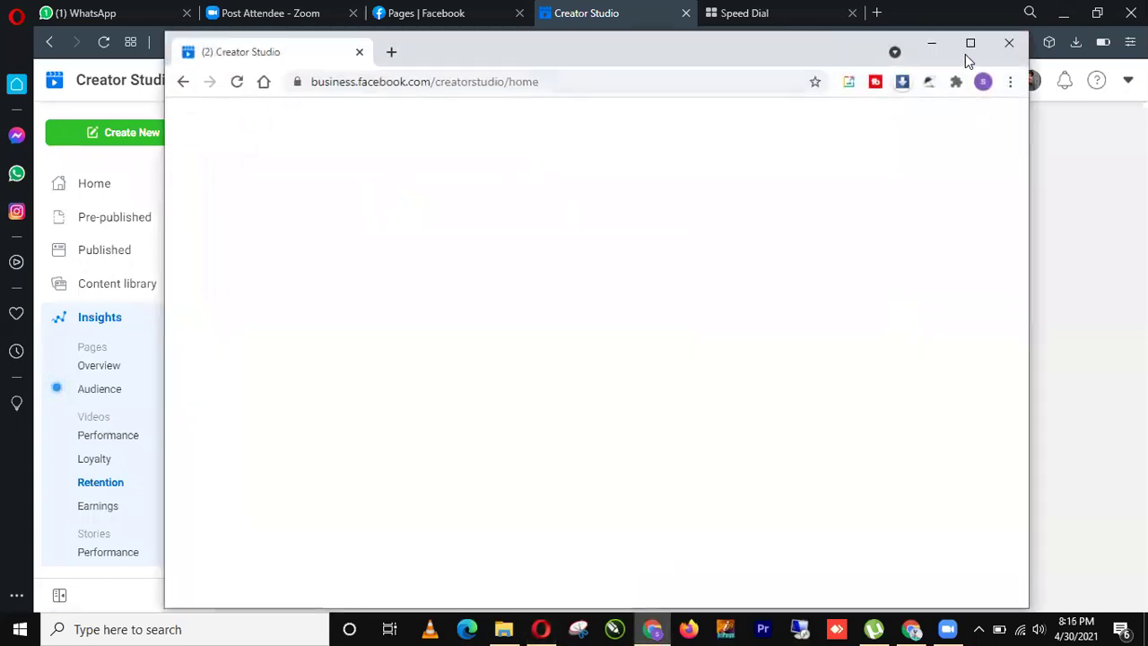
key("super+Up")
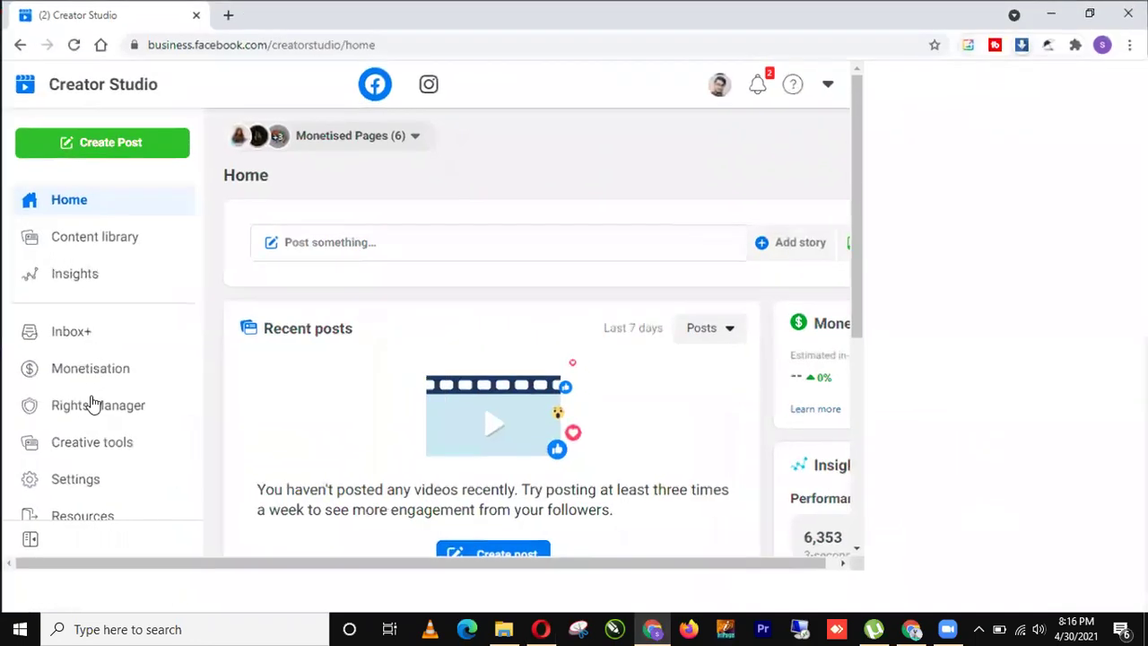
left_click(90, 309)
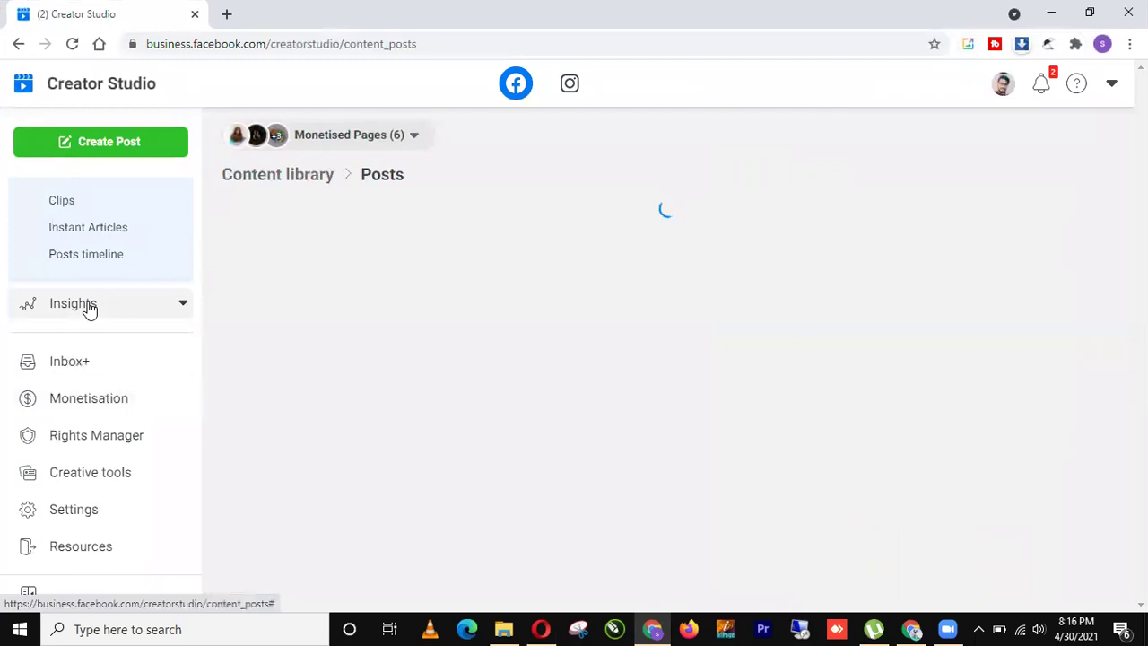
left_click(87, 311)
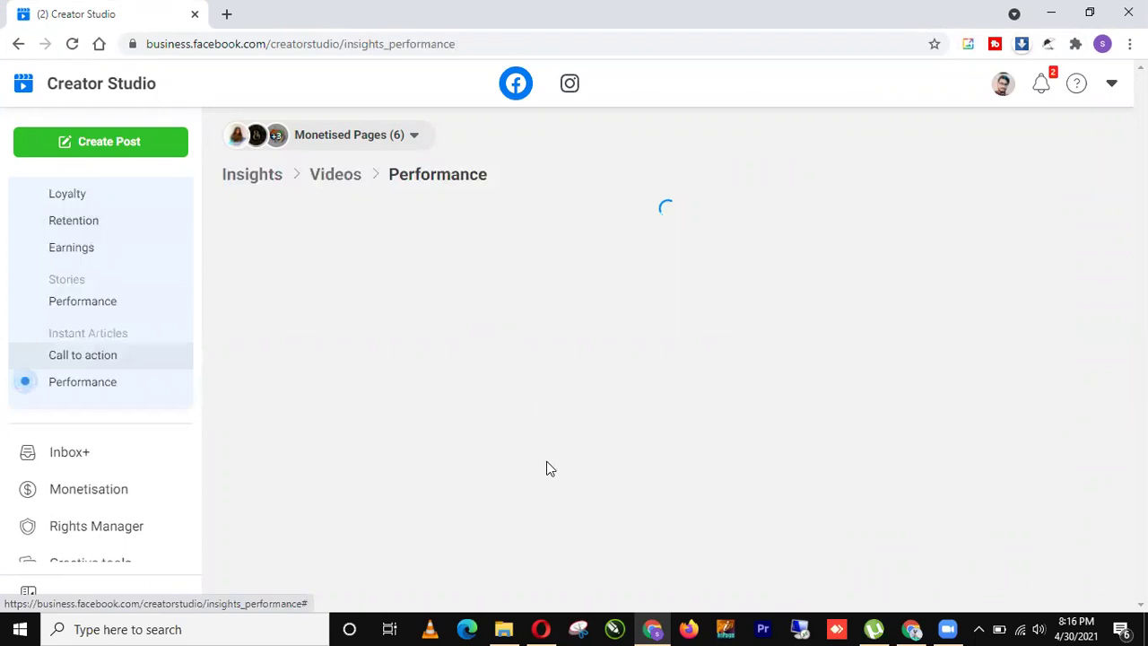
left_click(73, 220)
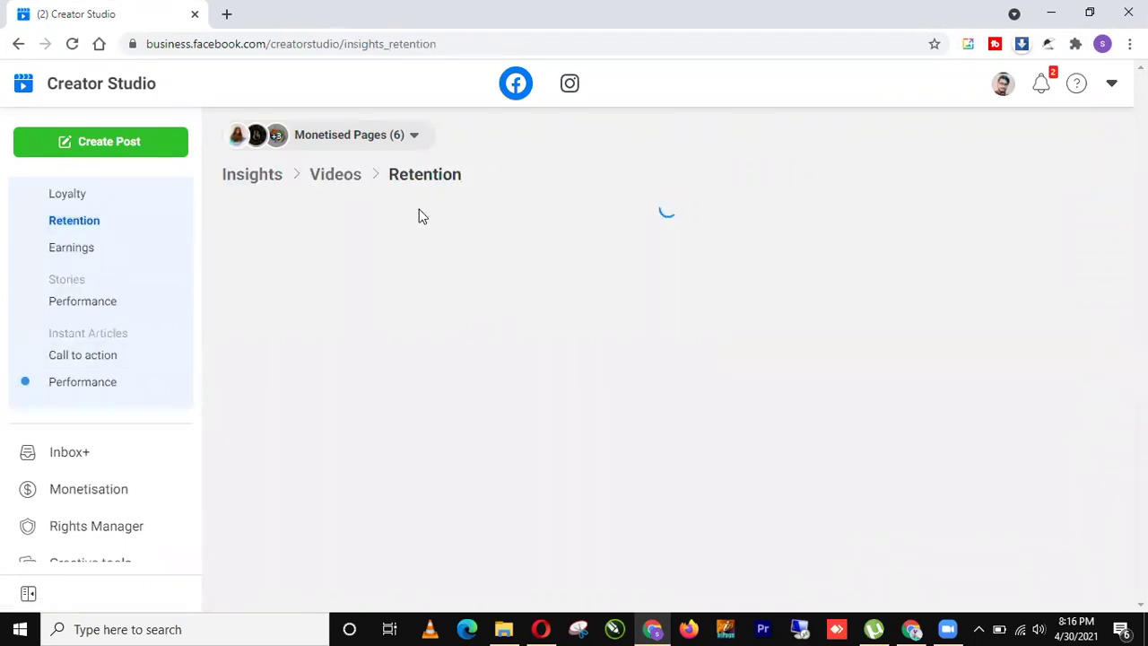
Switch back to the Opera window and view the video retention insights for the Monetised Pages collection
key("alt+Tab")
left_click(416, 549)
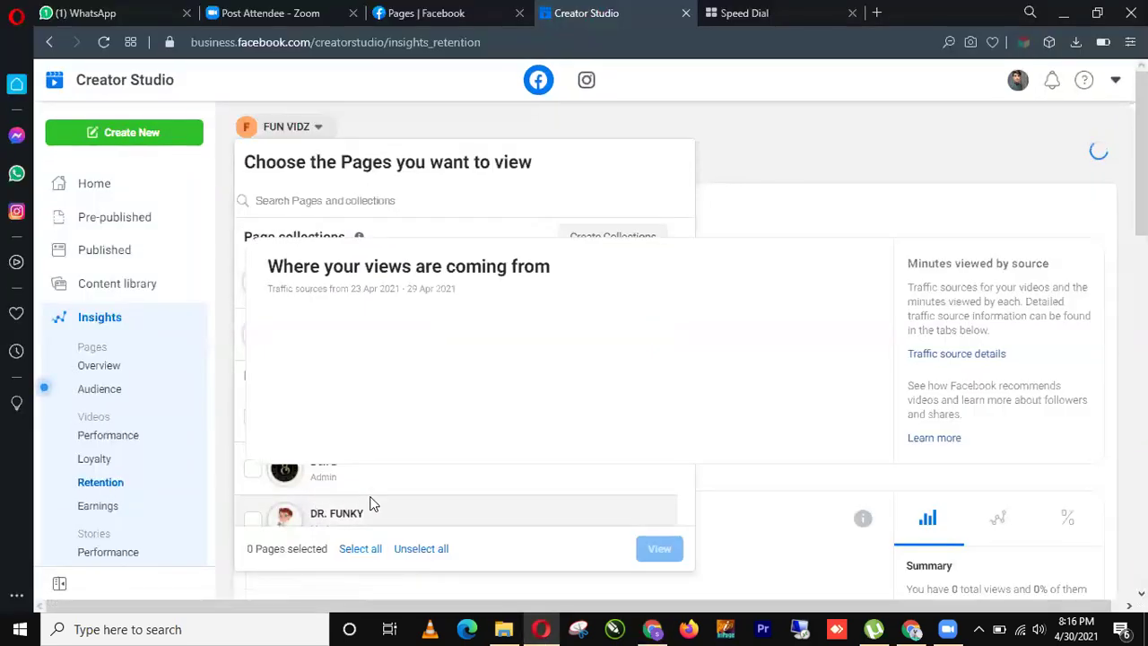
scroll(372, 505, "down", 5)
scroll(372, 504, "up", 5)
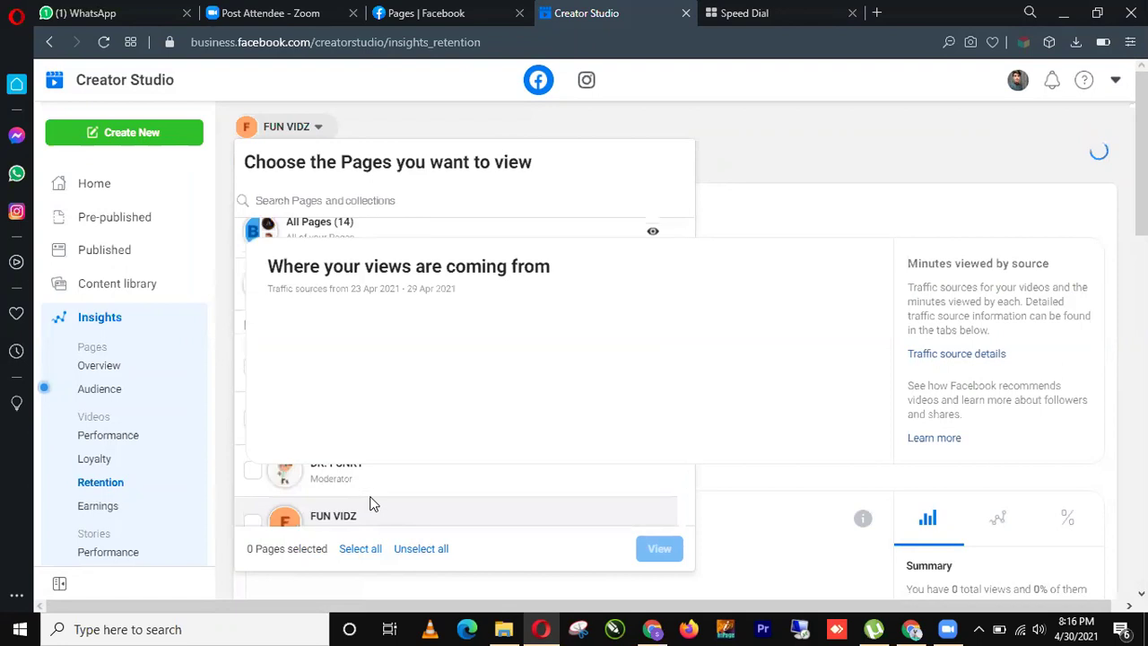
scroll(372, 504, "up", 2)
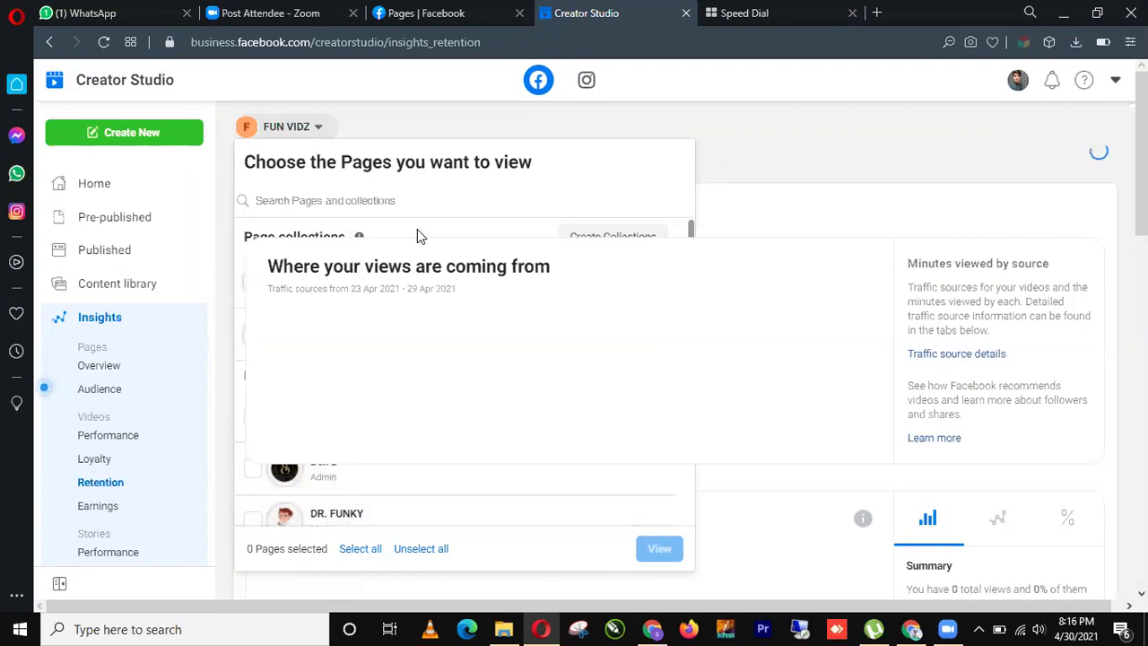
left_click(741, 271)
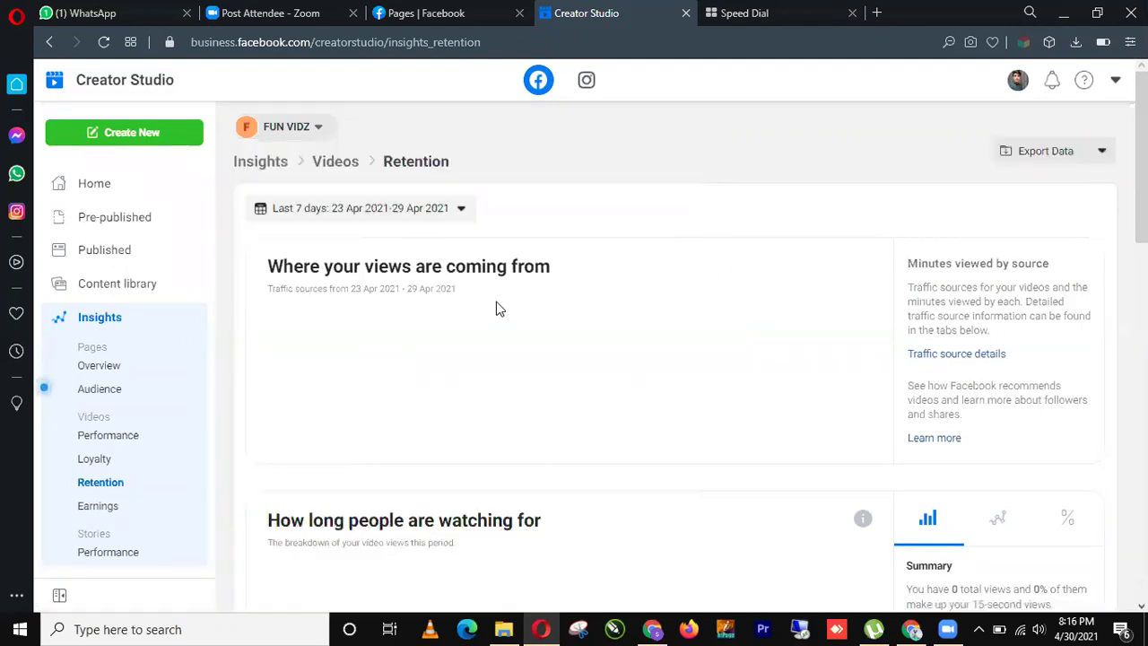
left_click(303, 134)
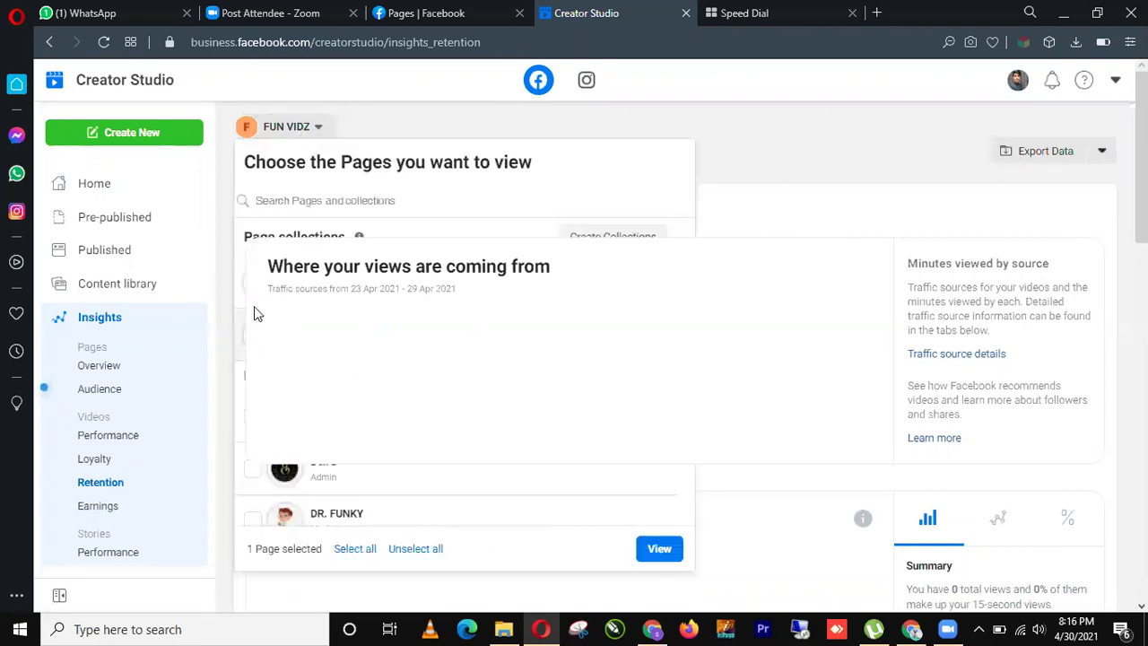
left_click(662, 553)
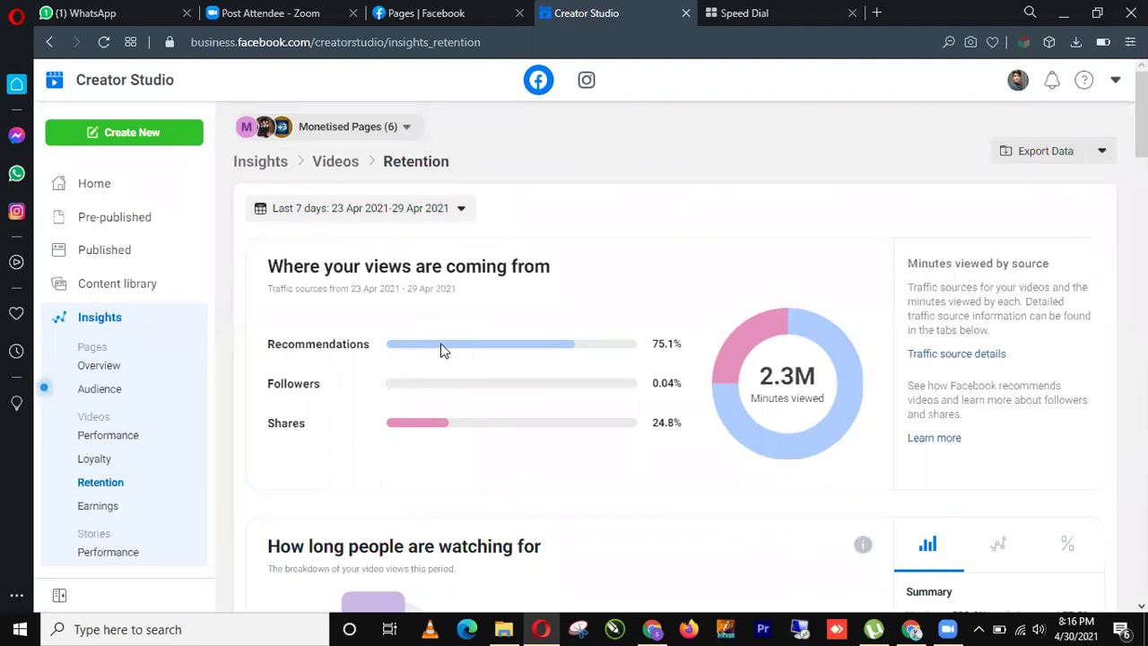
Examine the Monetised Pages' traffic sources, view-length breakdown, average watch time and per-video retention list
scroll(441, 350, "down", 2)
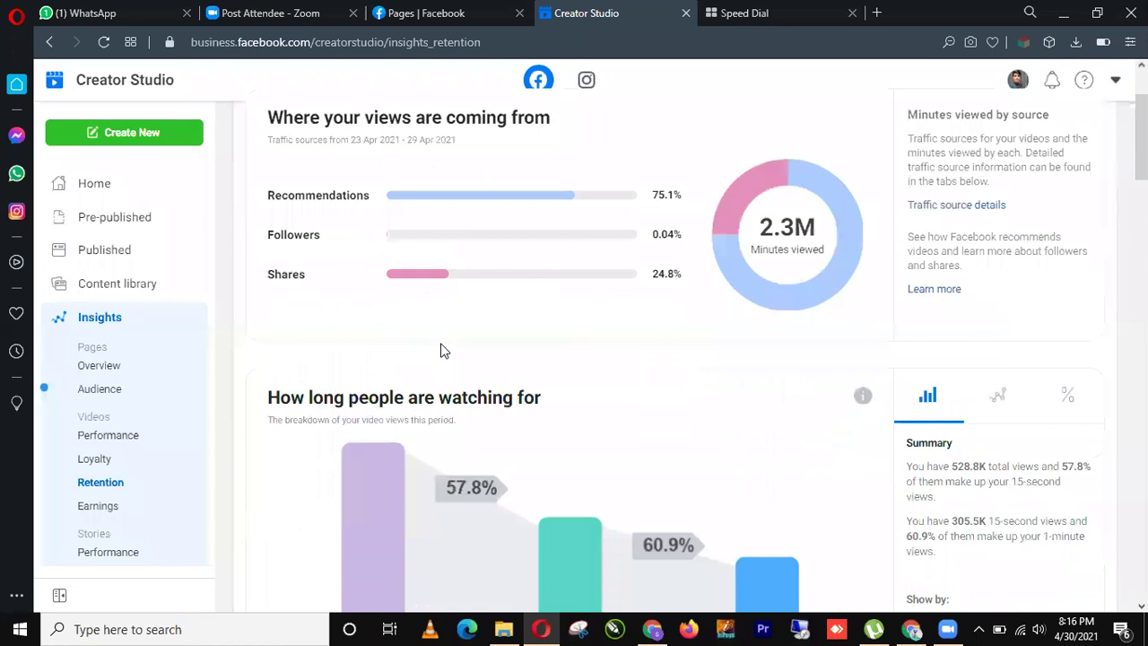
scroll(440, 350, "up", 1)
scroll(440, 349, "down", 4)
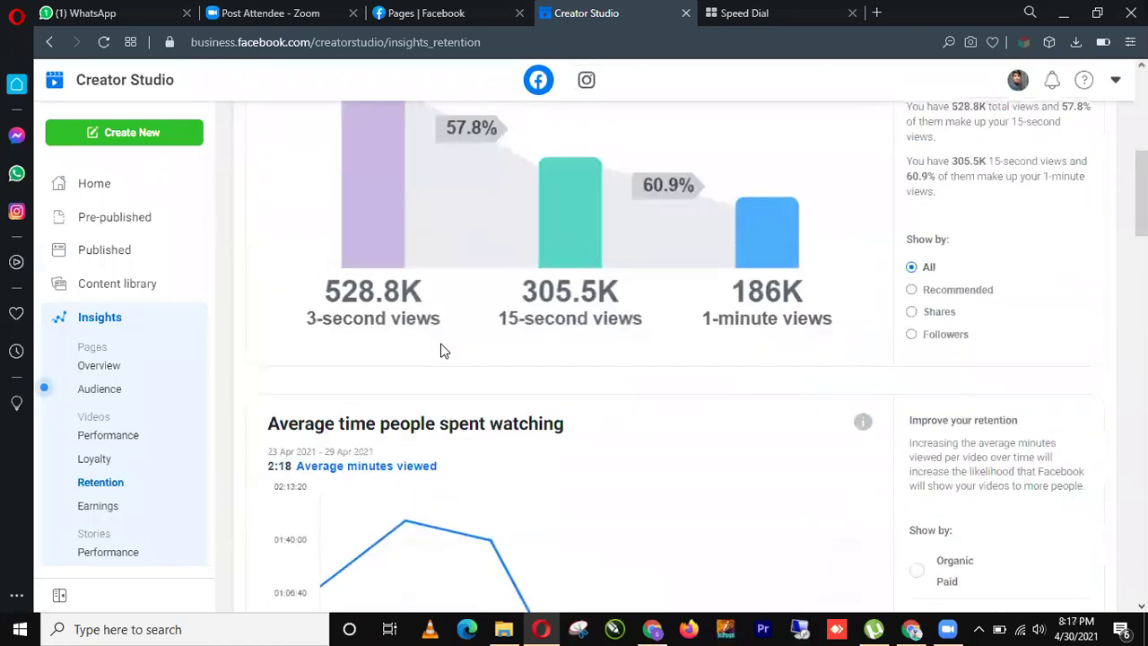
scroll(441, 349, "down", 4)
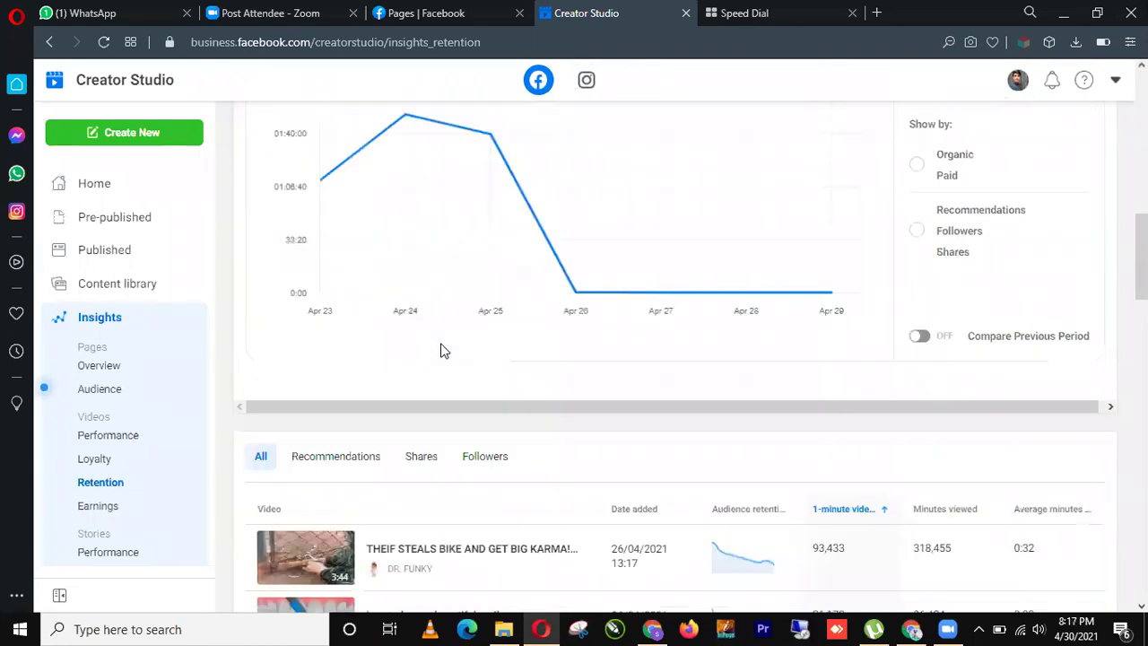
scroll(441, 349, "up", 9)
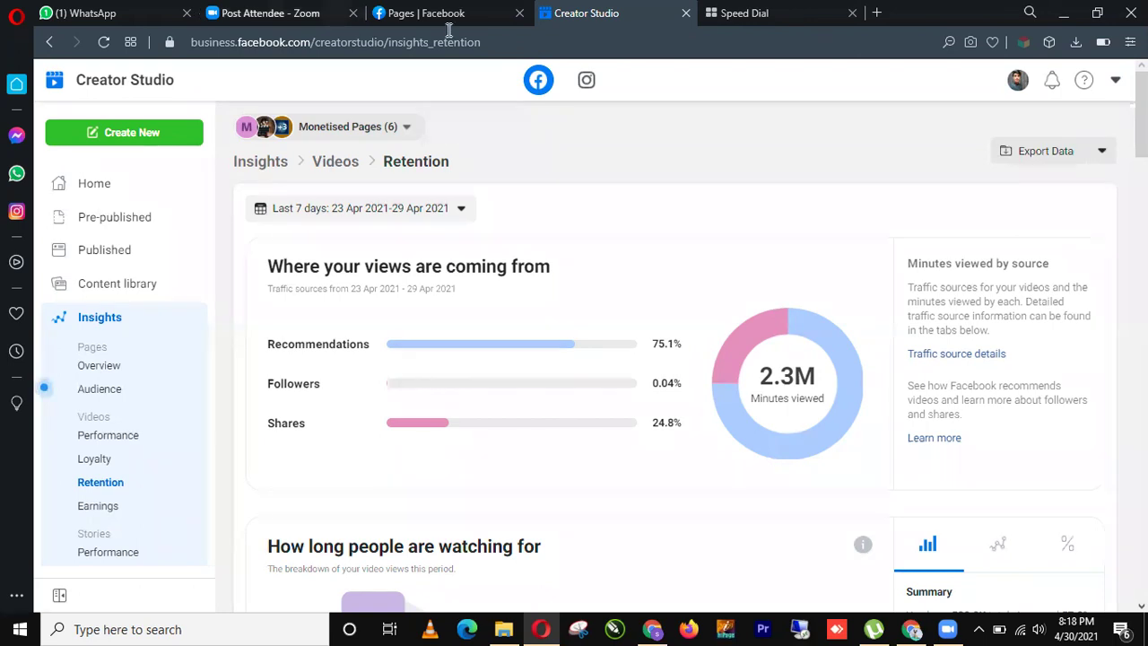
Open the DR. FUNKY page from the managed Facebook Pages and start a promotion with the Boost a post goal
key("ctrl+Tab")
key("ctrl+Tab")
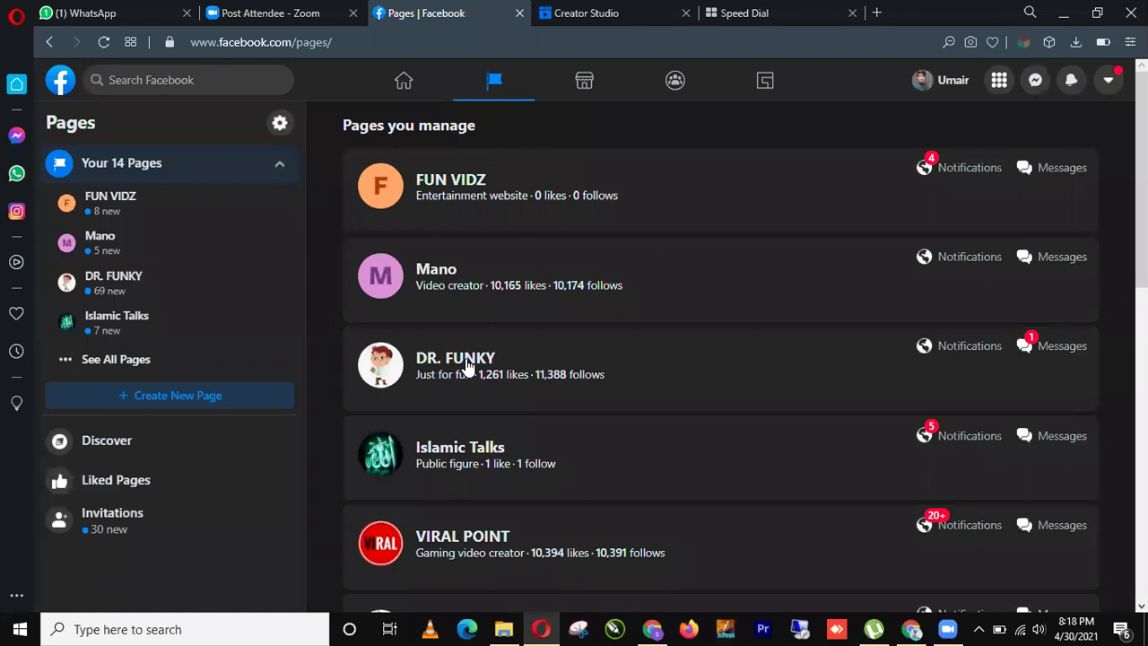
left_click(466, 366)
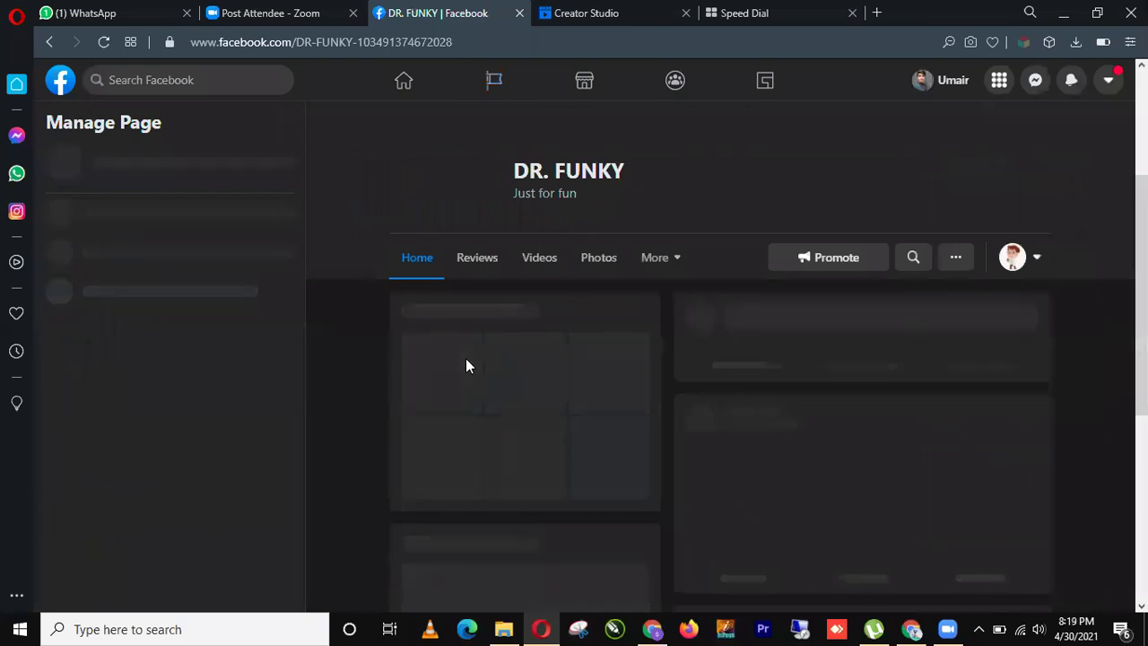
left_click(822, 259)
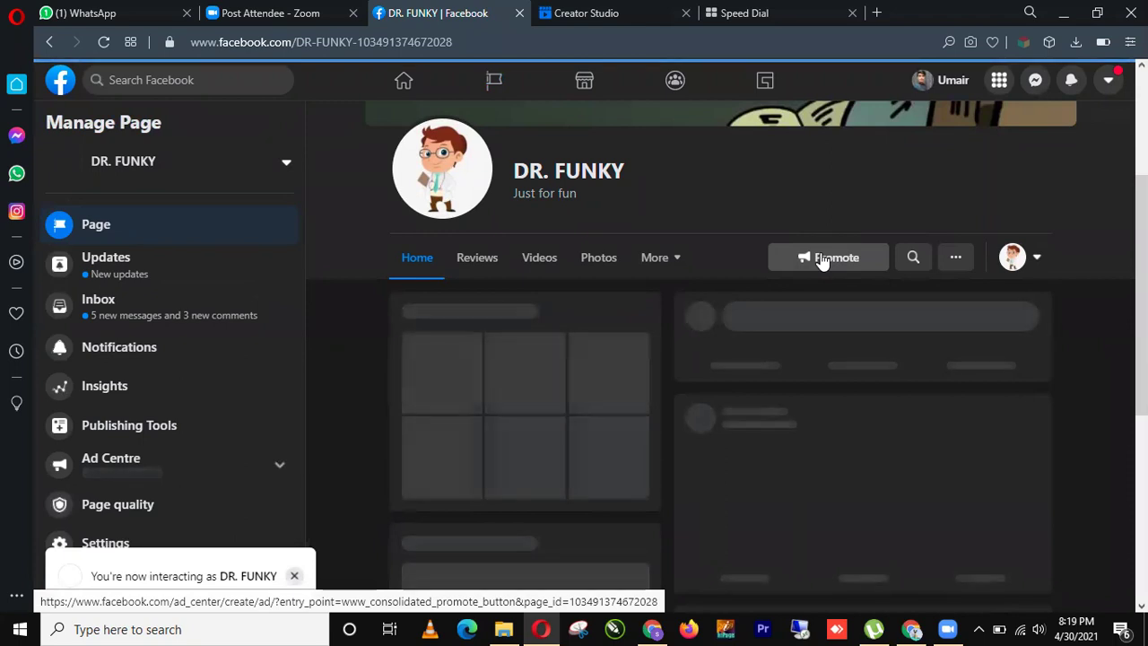
left_click(822, 258)
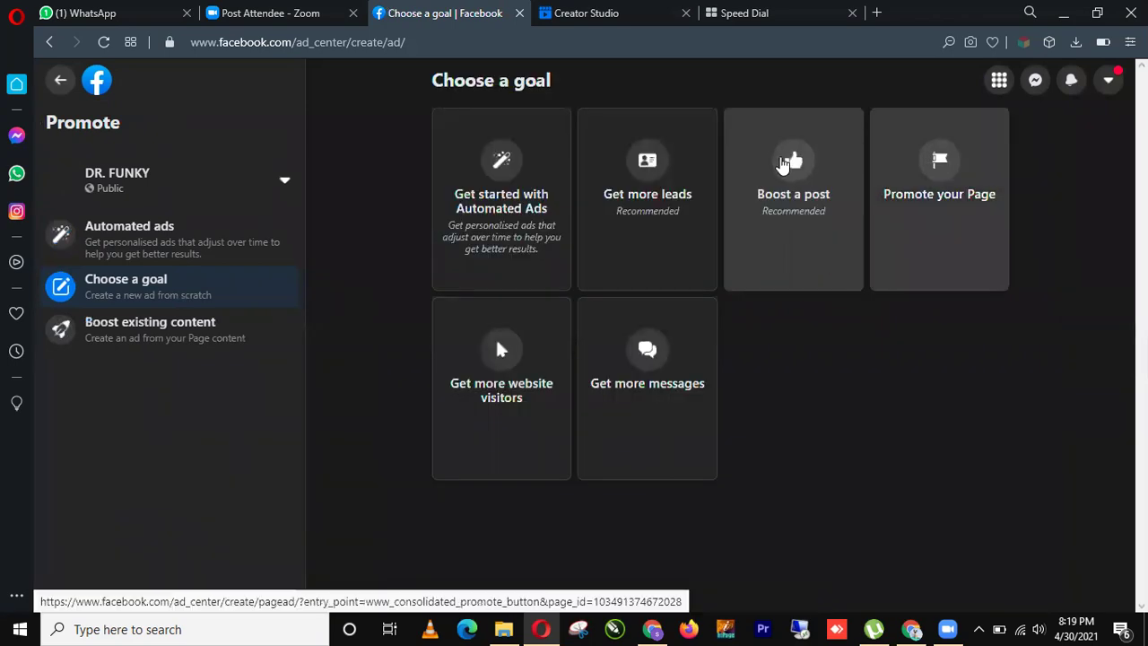
left_click(784, 164)
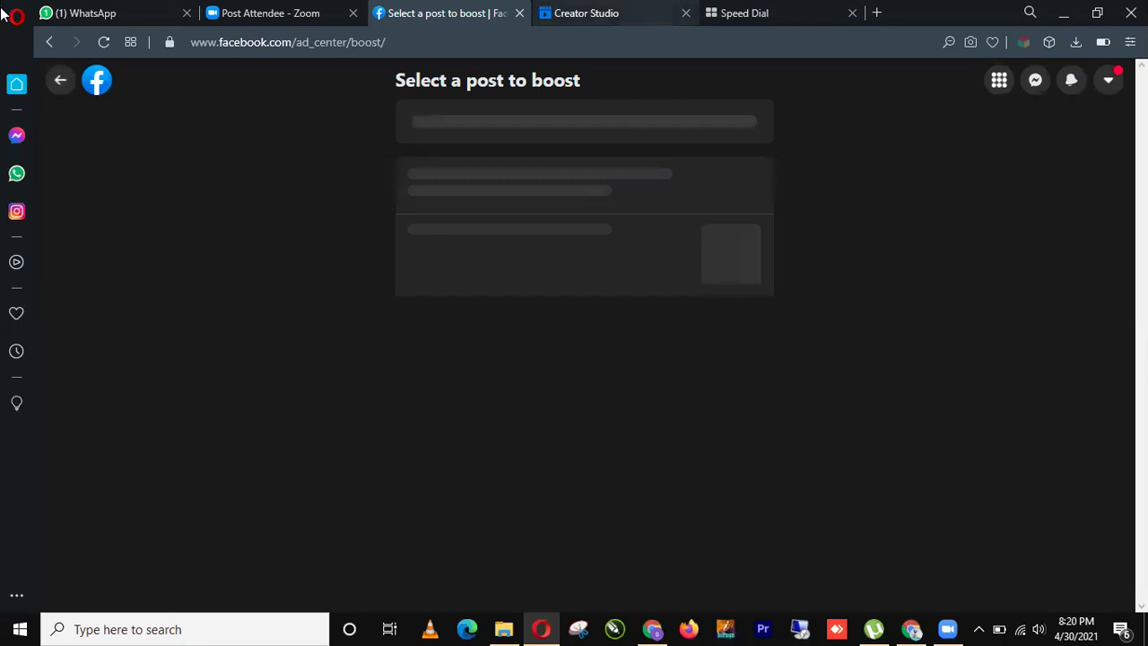
Go to the published posts in Creator Studio and open the insights of the "how to have a beautiful smile" video
key("ctrl+Tab")
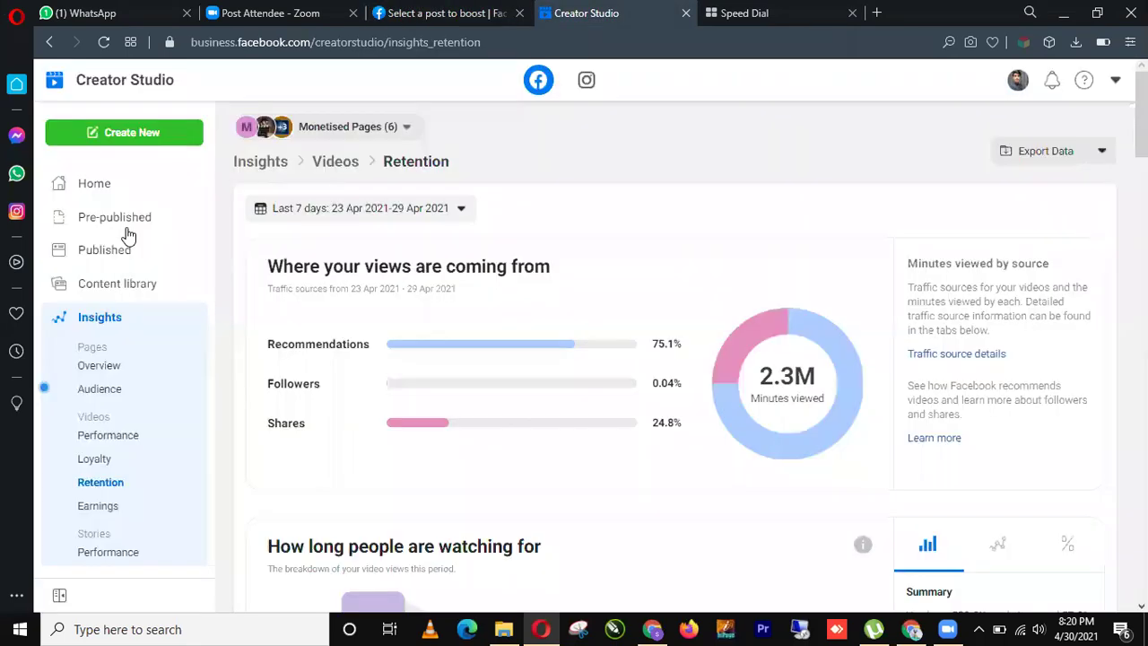
left_click(91, 259)
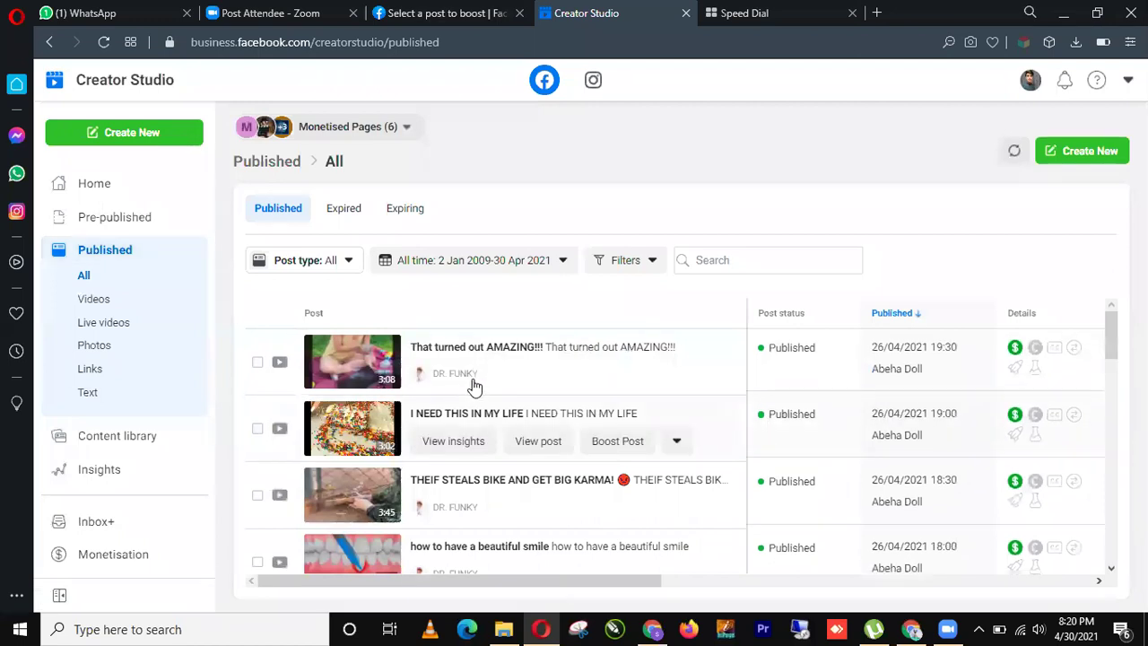
scroll(474, 385, "down", 2)
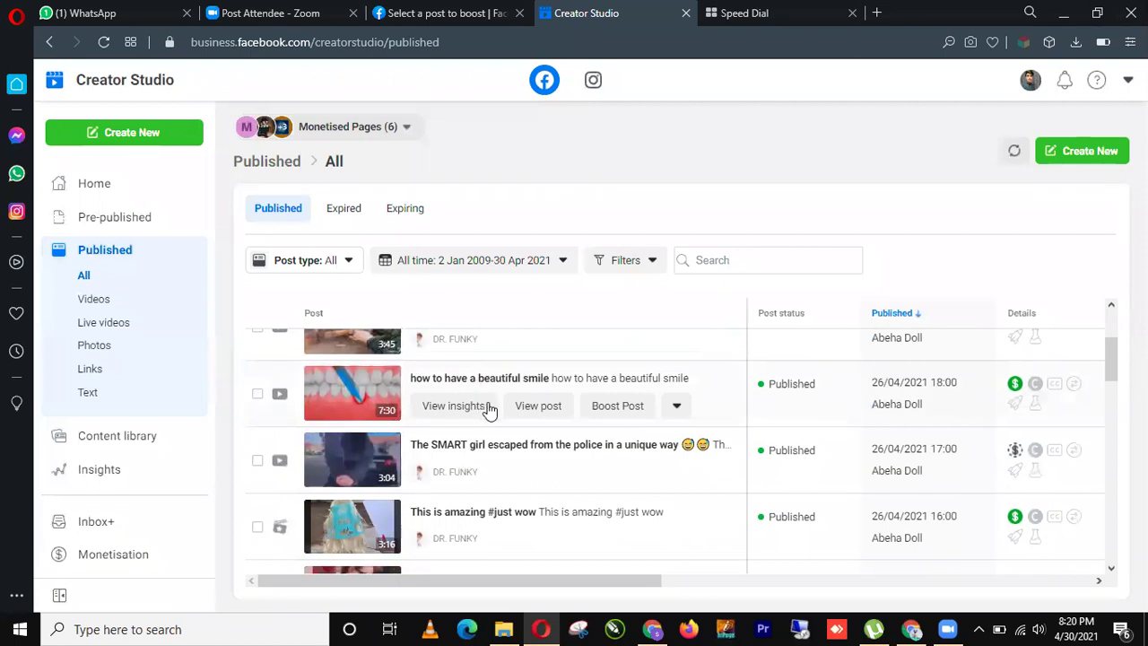
left_click(489, 408)
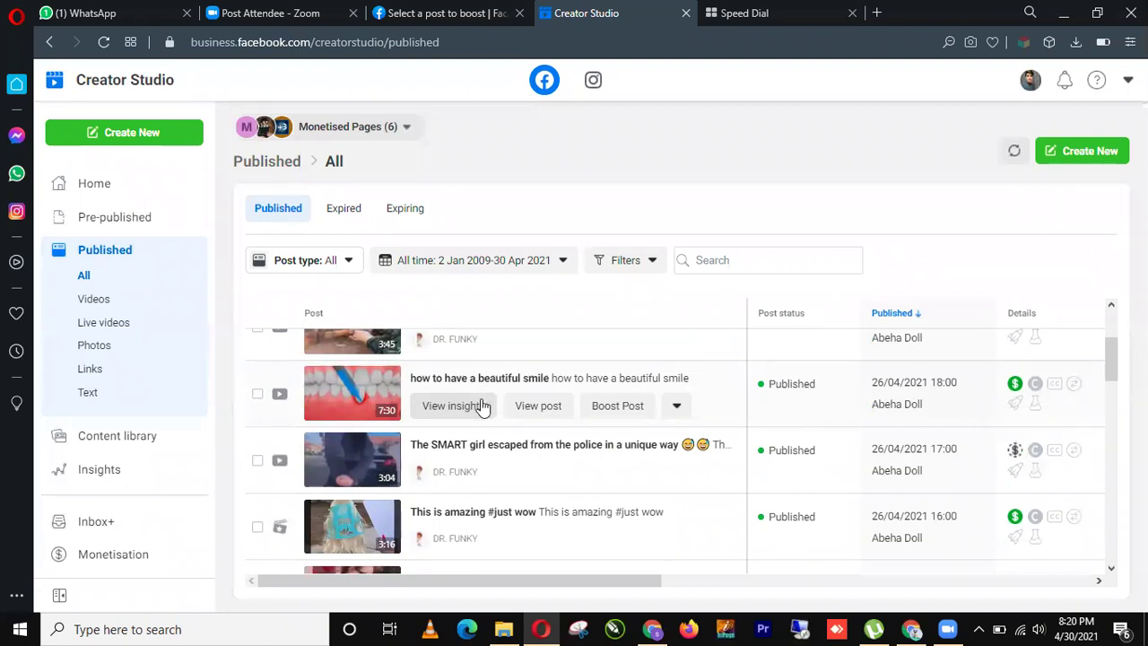
left_click(446, 412)
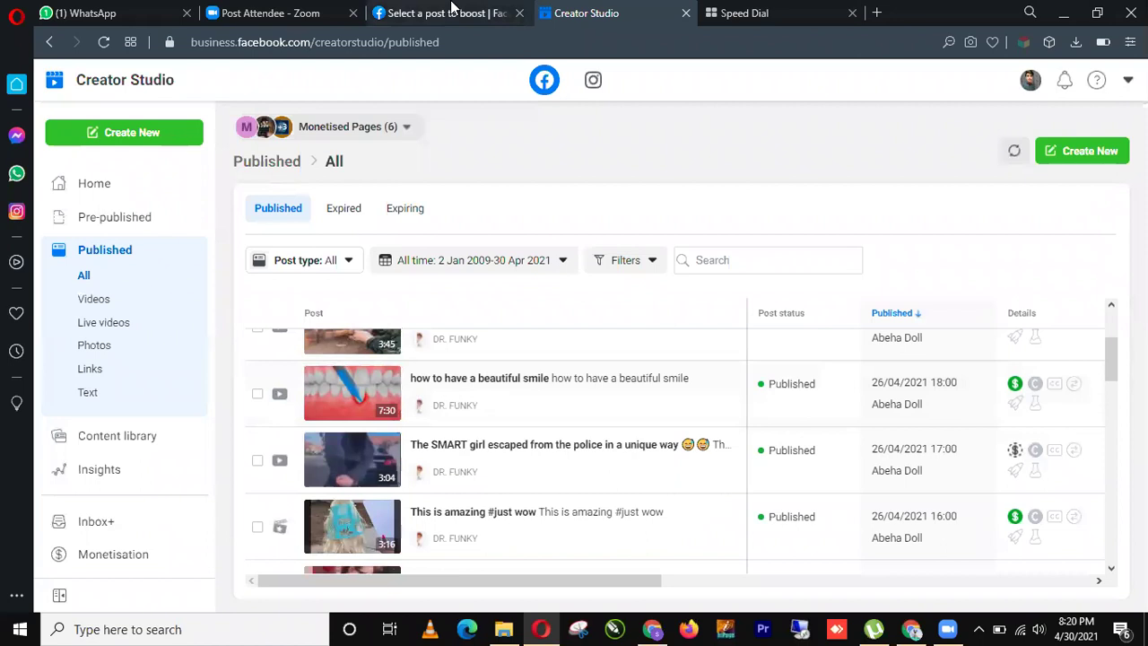
Return to the Facebook boost page and choose the suggested post "I NEED THIS IN MY LIFE" to boost
left_click(453, 13)
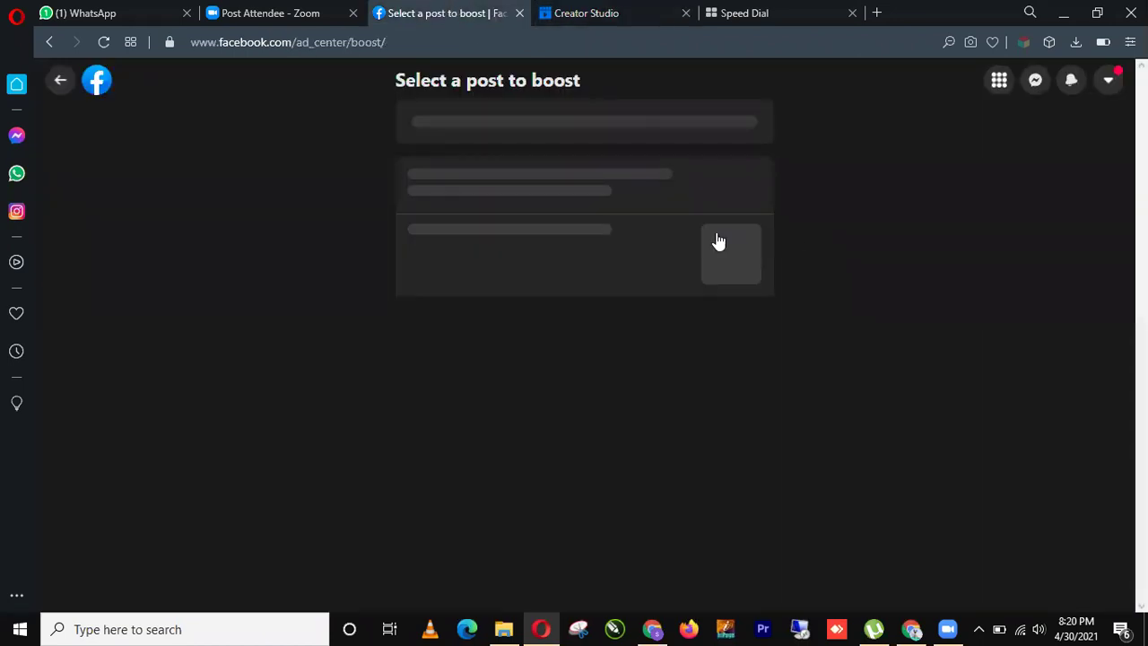
left_click(717, 235)
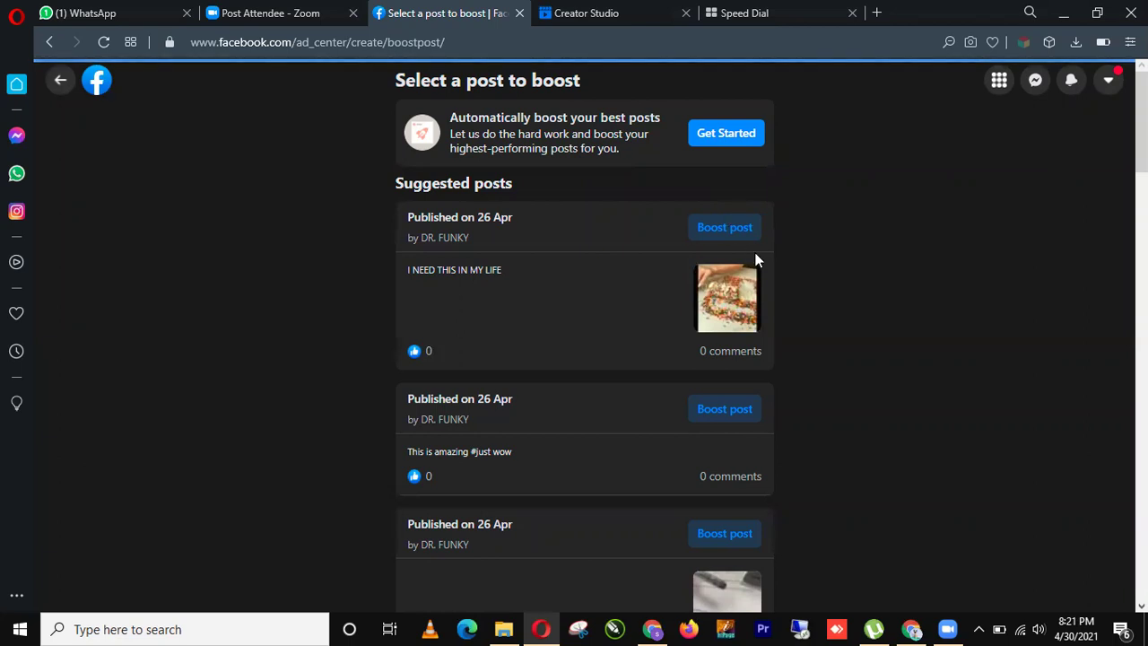
left_click(738, 227)
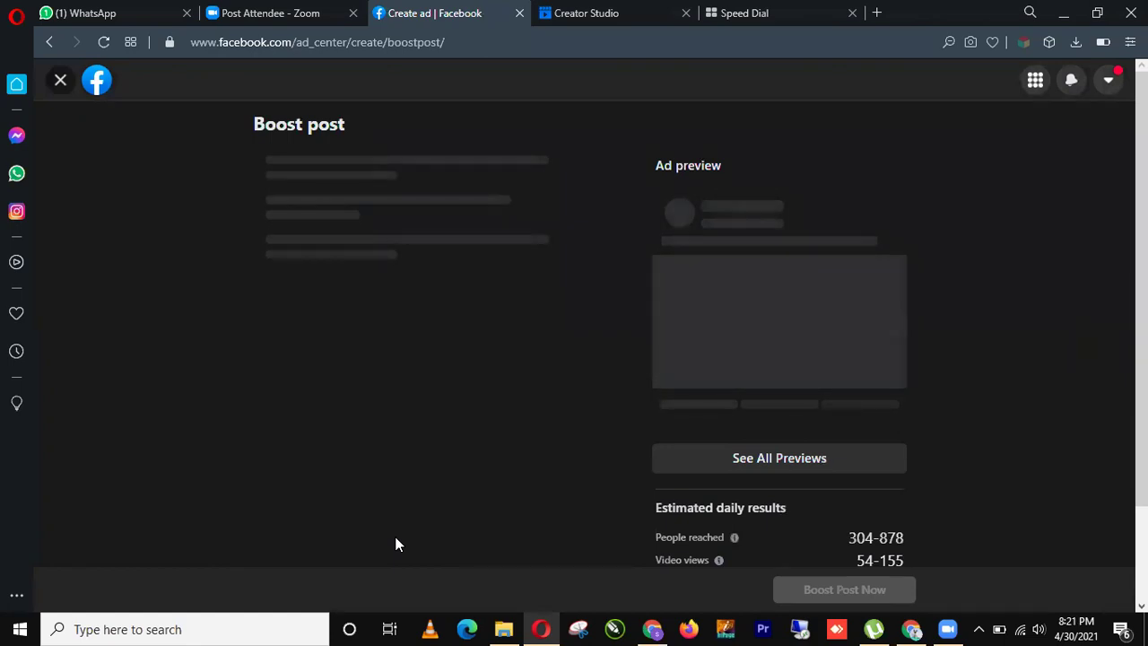
Set the boost's duration to 1 day and its total budget to Rs 400.00
scroll(1015, 440, "down", 2)
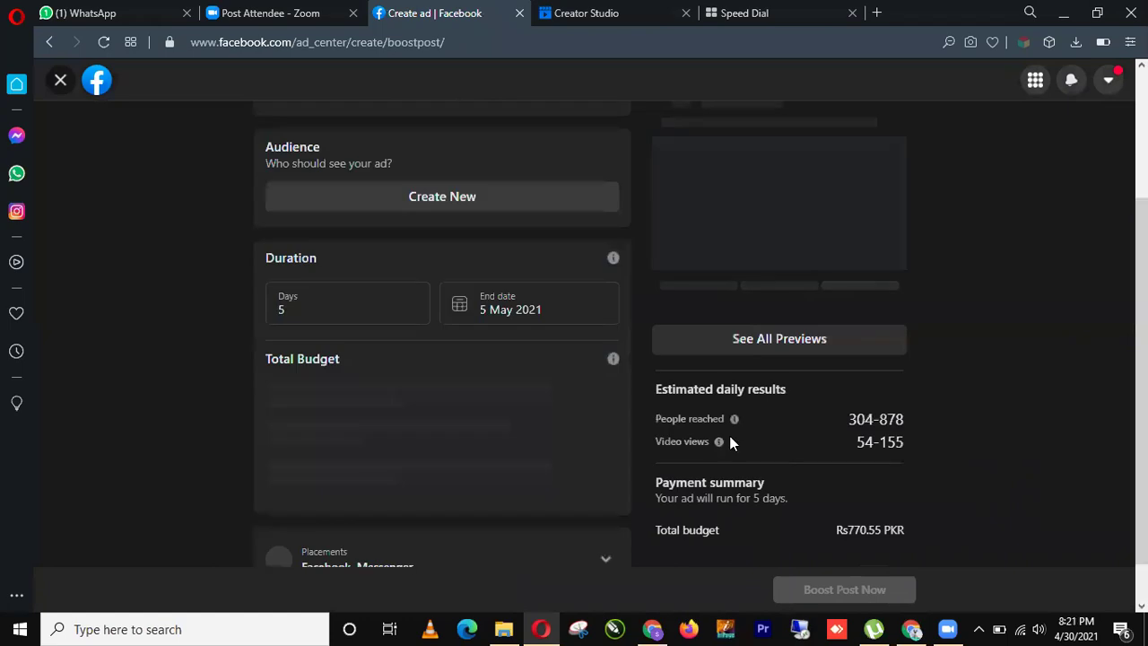
scroll(416, 277, "down", 4)
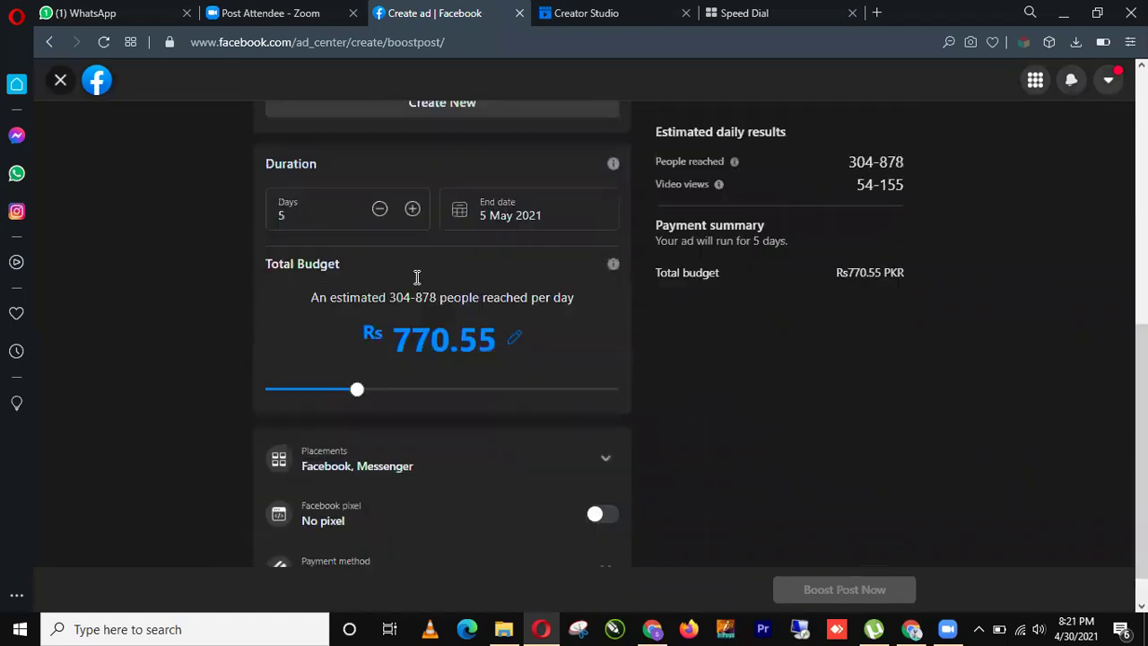
triple_click(382, 163)
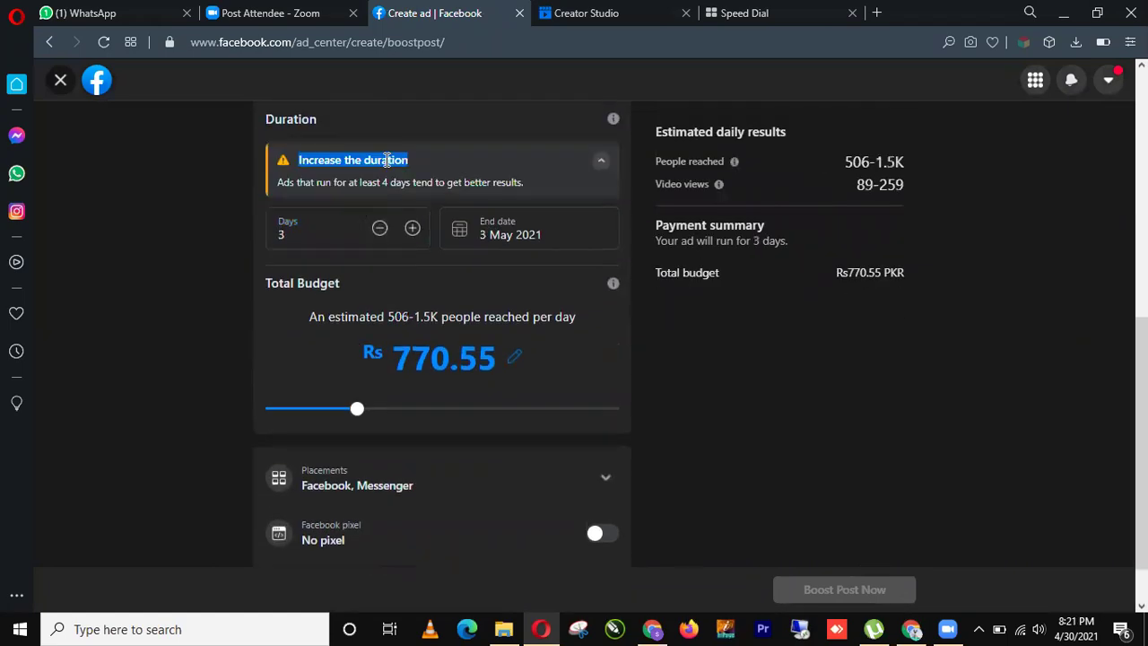
left_click(380, 228)
left_click(379, 228)
left_click_drag(360, 389, 298, 436)
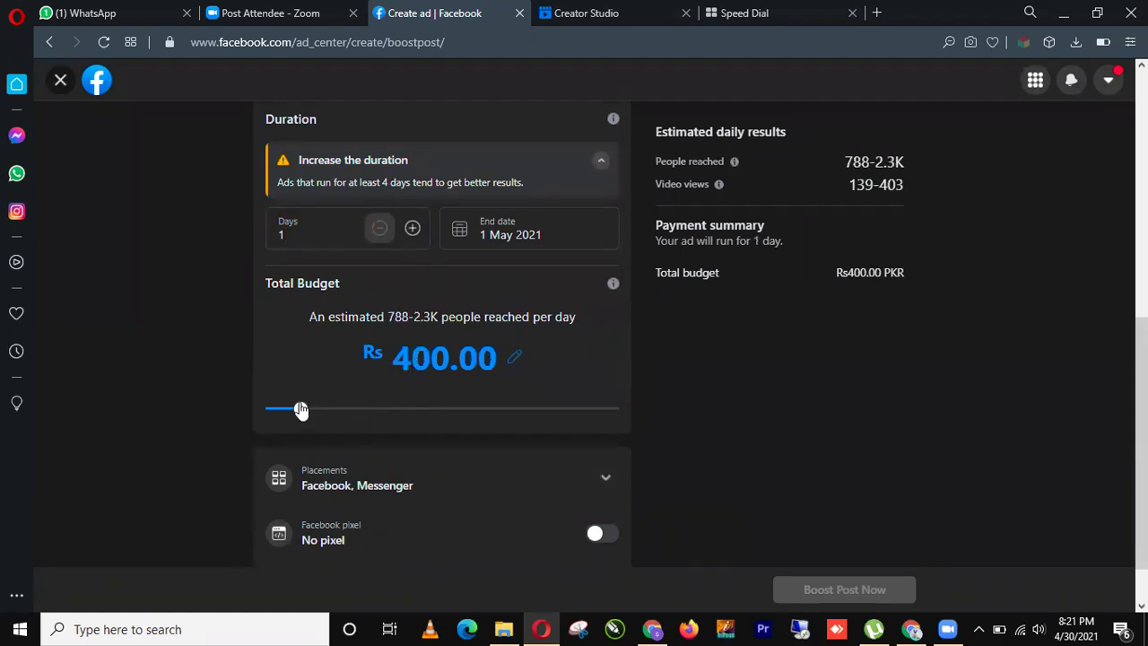
left_click_drag(292, 410, 297, 411)
Remove Messenger from the ad placements, leaving only Facebook selected
left_click(607, 482)
scroll(723, 454, "down", 2)
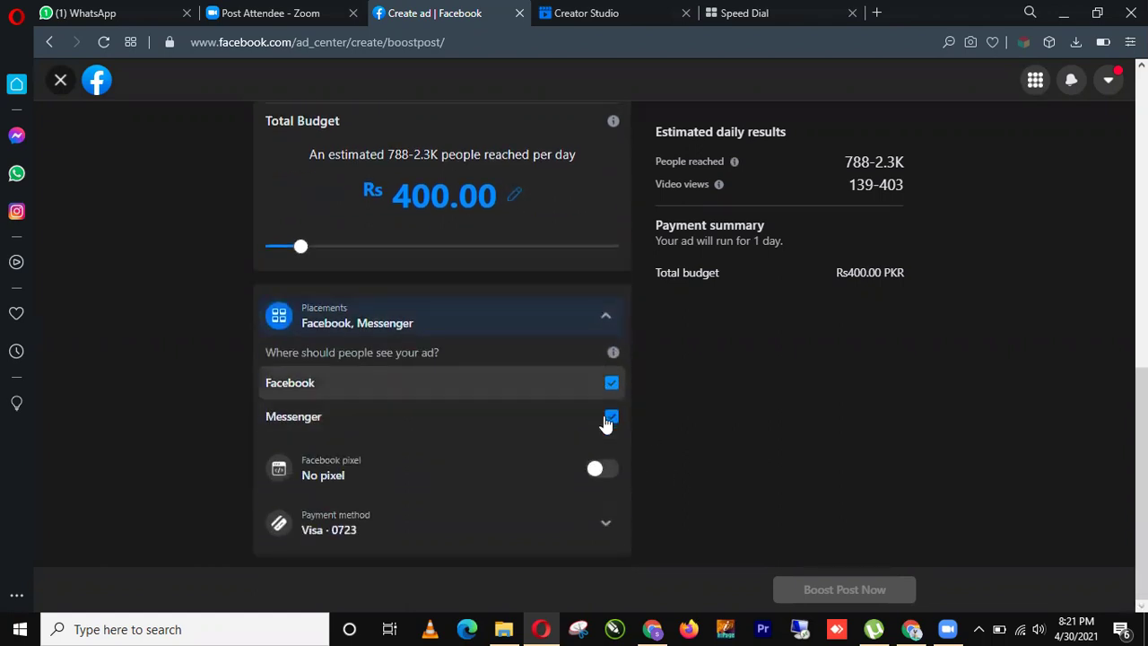
left_click(612, 420)
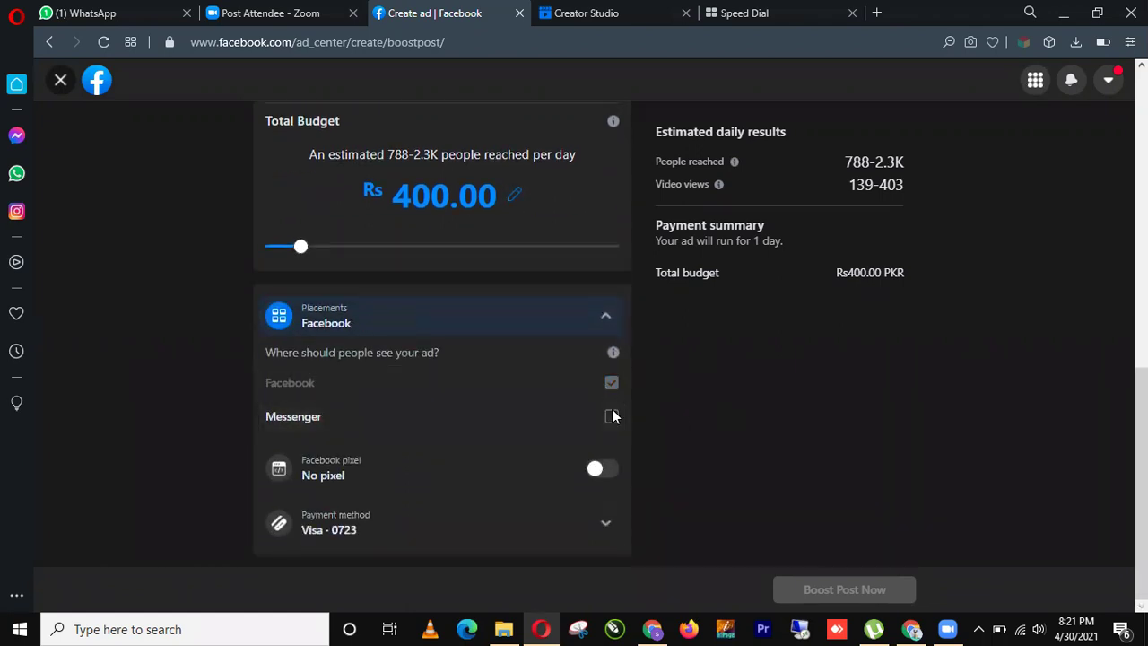
scroll(673, 442, "up", 4)
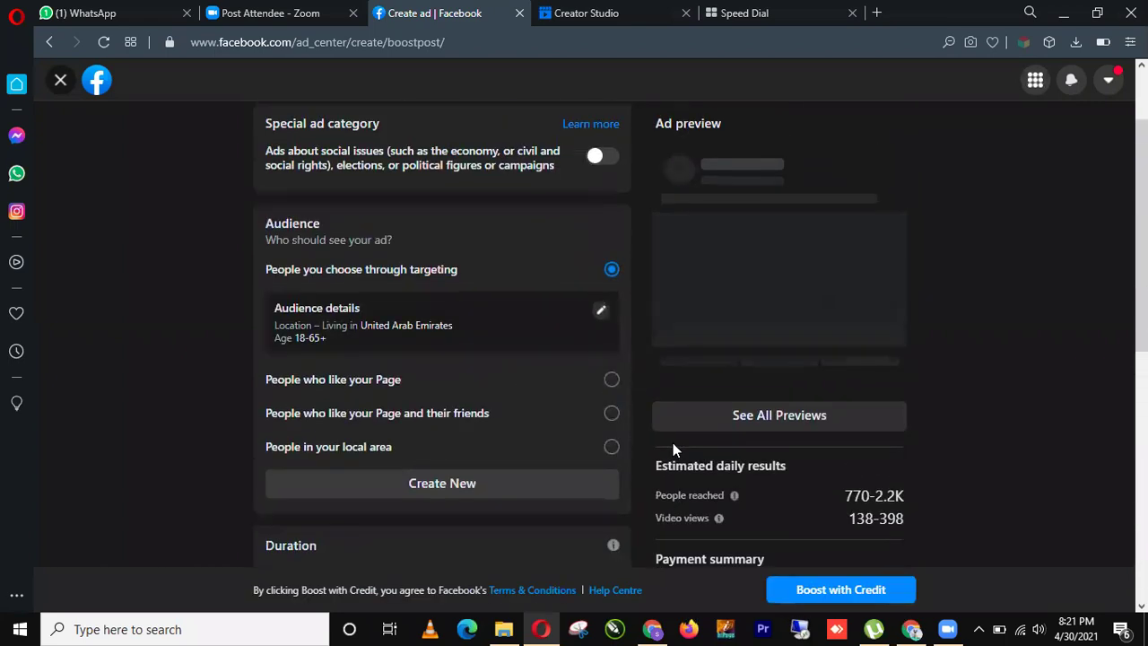
left_click(600, 310)
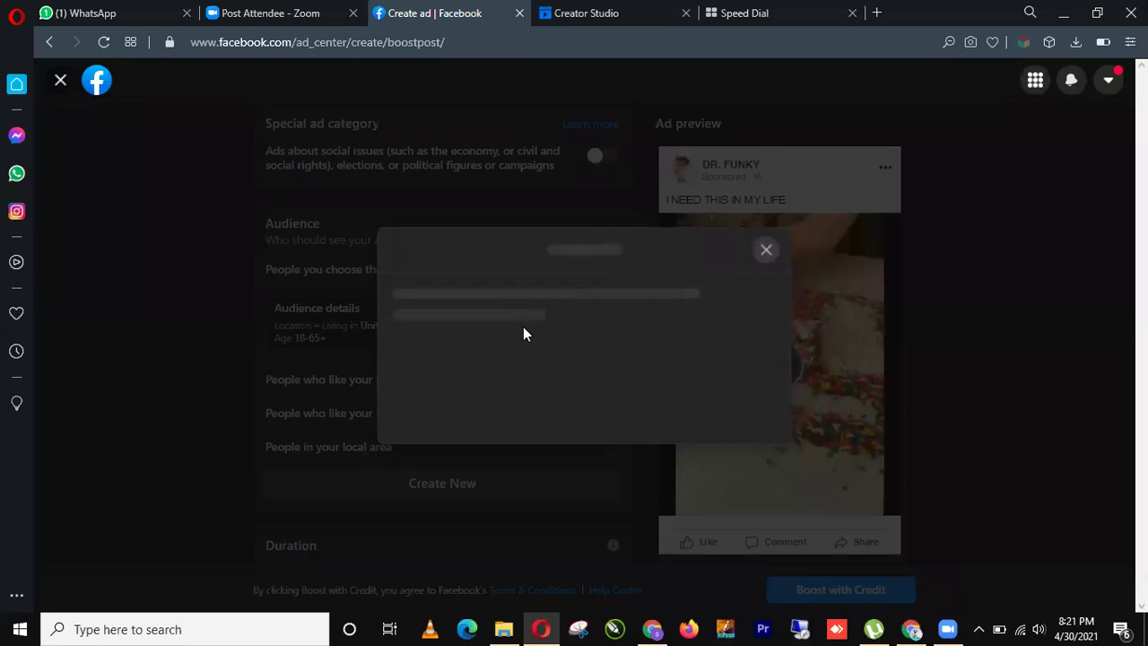
left_click(767, 250)
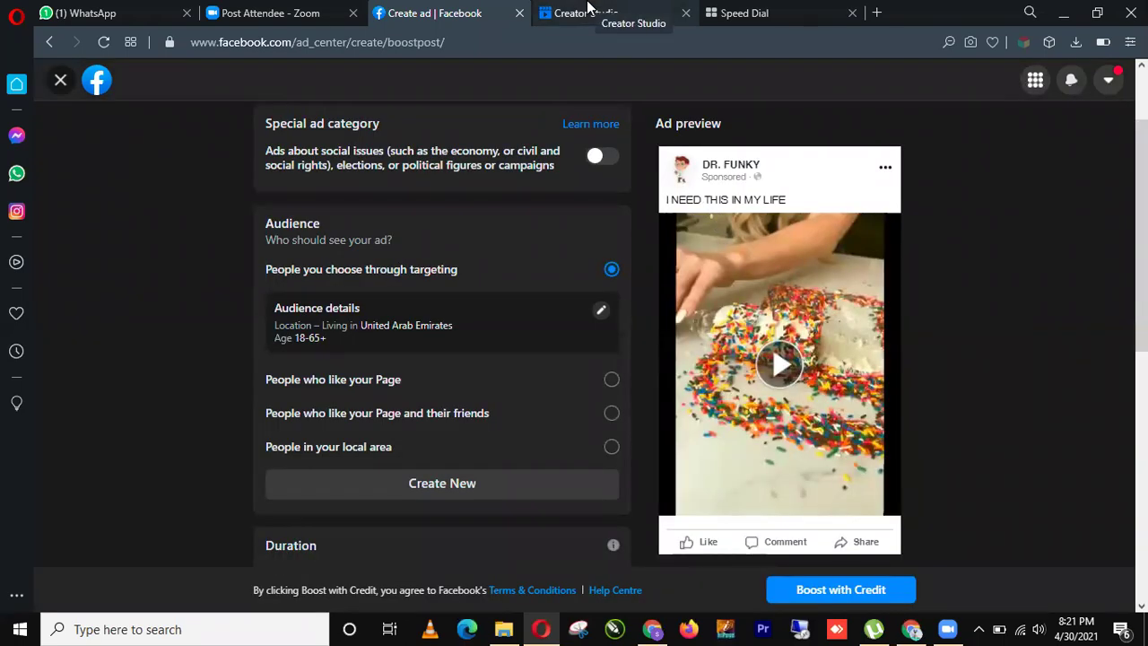
Switch to Creator Studio and examine the viewer activity and audience retention of the "how to have a beautiful smile" video
left_click(588, 11)
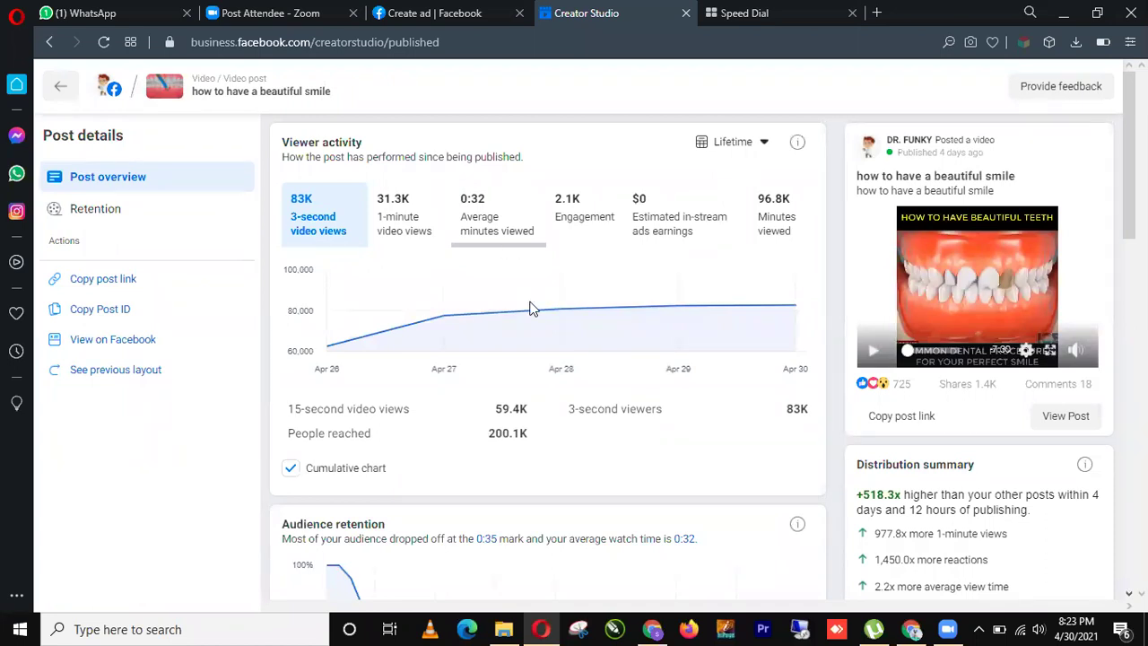
scroll(525, 300, "down", 5)
scroll(444, 301, "up", 4)
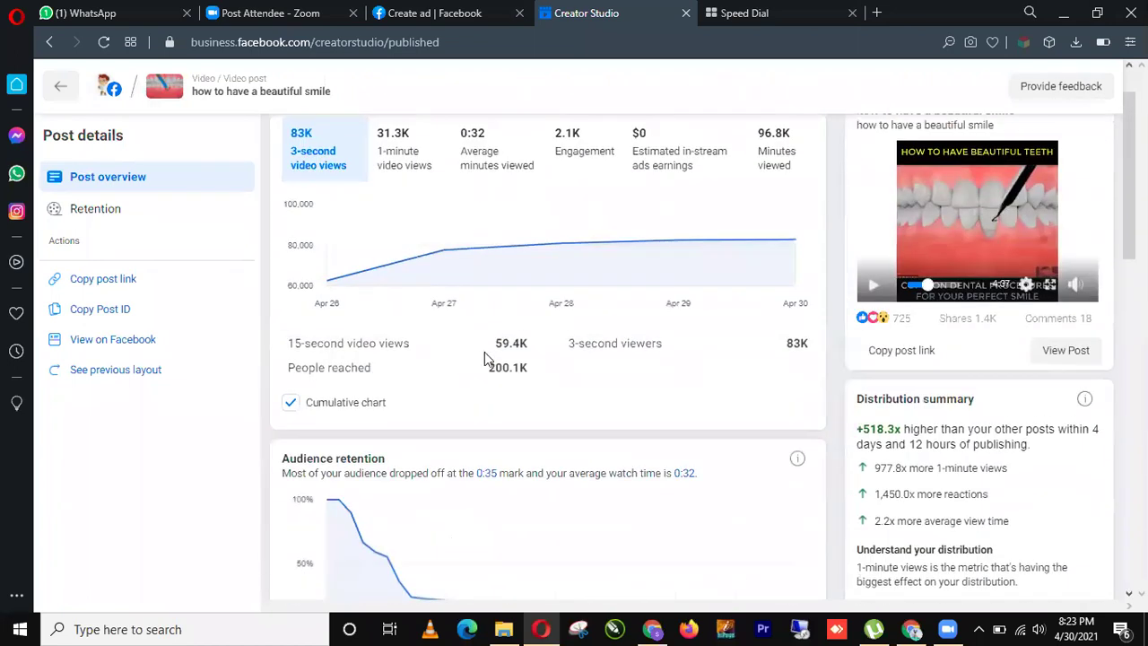
scroll(489, 359, "down", 5)
scroll(502, 359, "up", 4)
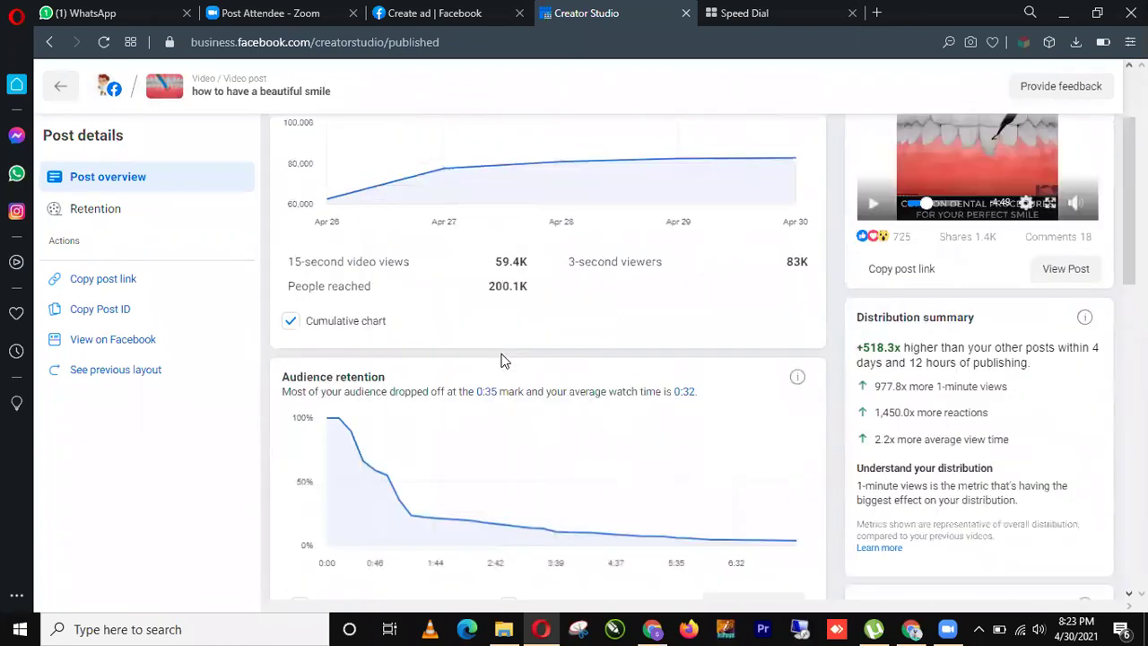
Examine the video's viewing sources, in-stream ad earnings, distribution checklist and post actions in the post overview
scroll(392, 284, "down", 5)
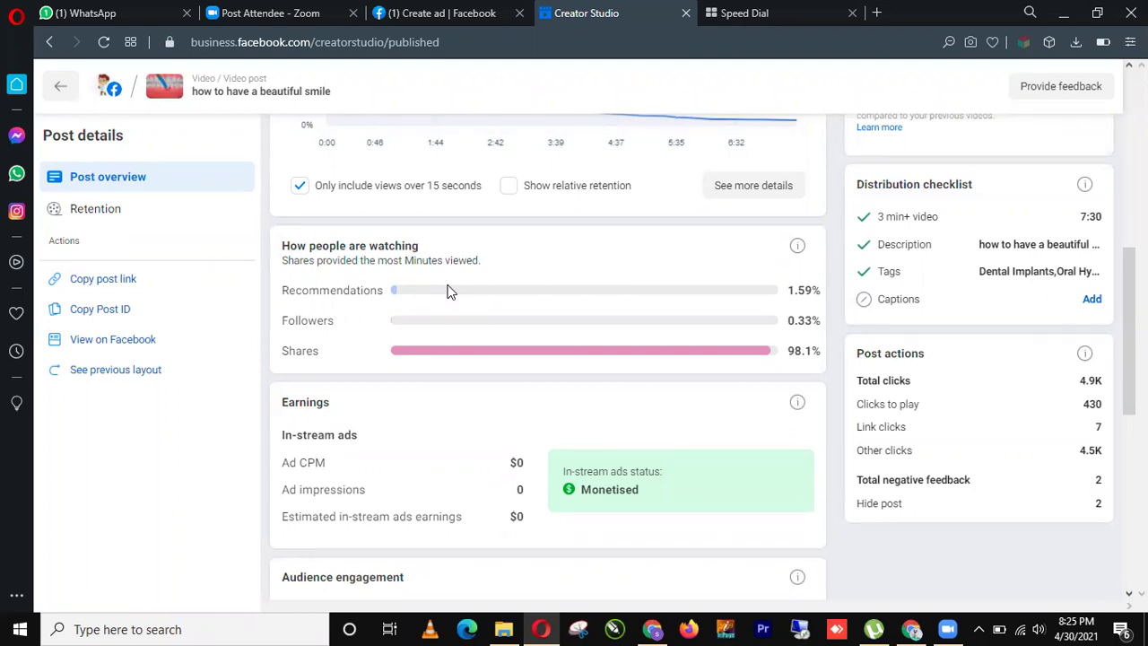
mouse_move(449, 291)
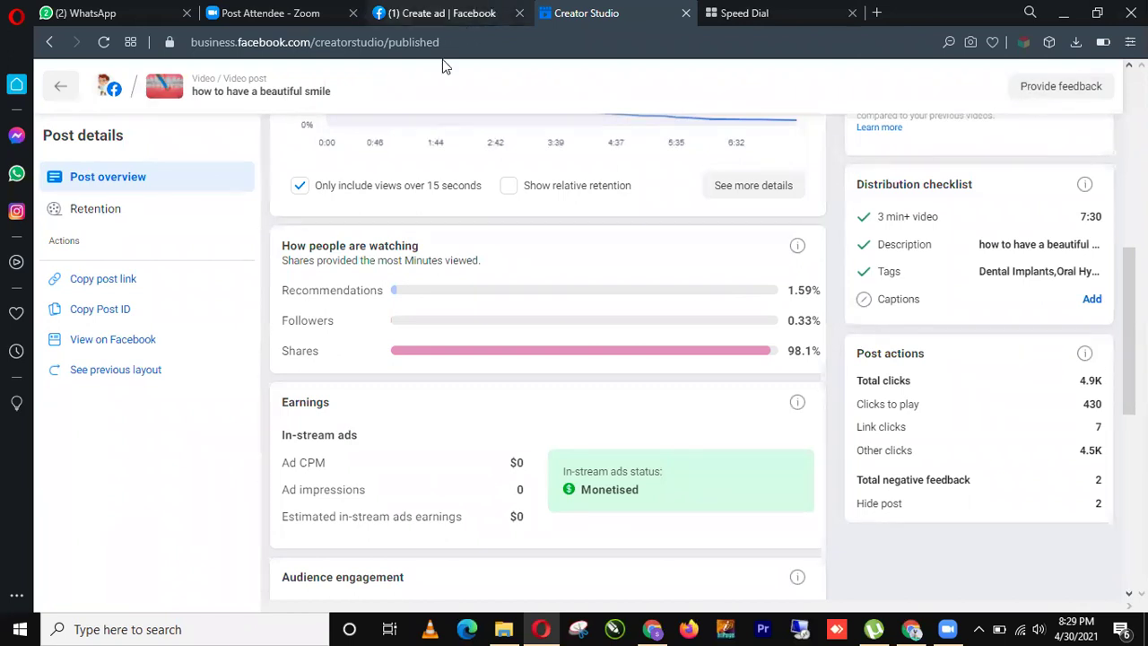
Return to the Facebook boost page and exit the ad creation without boosting, back to the DR. FUNKY page
left_click(479, 11)
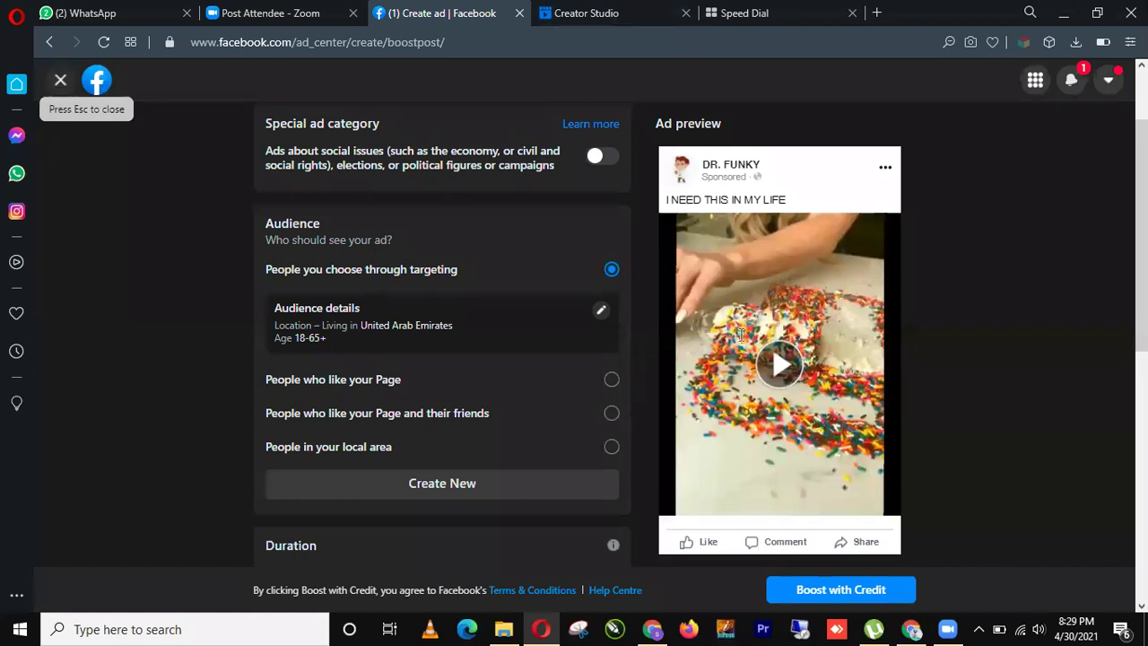
key("Escape")
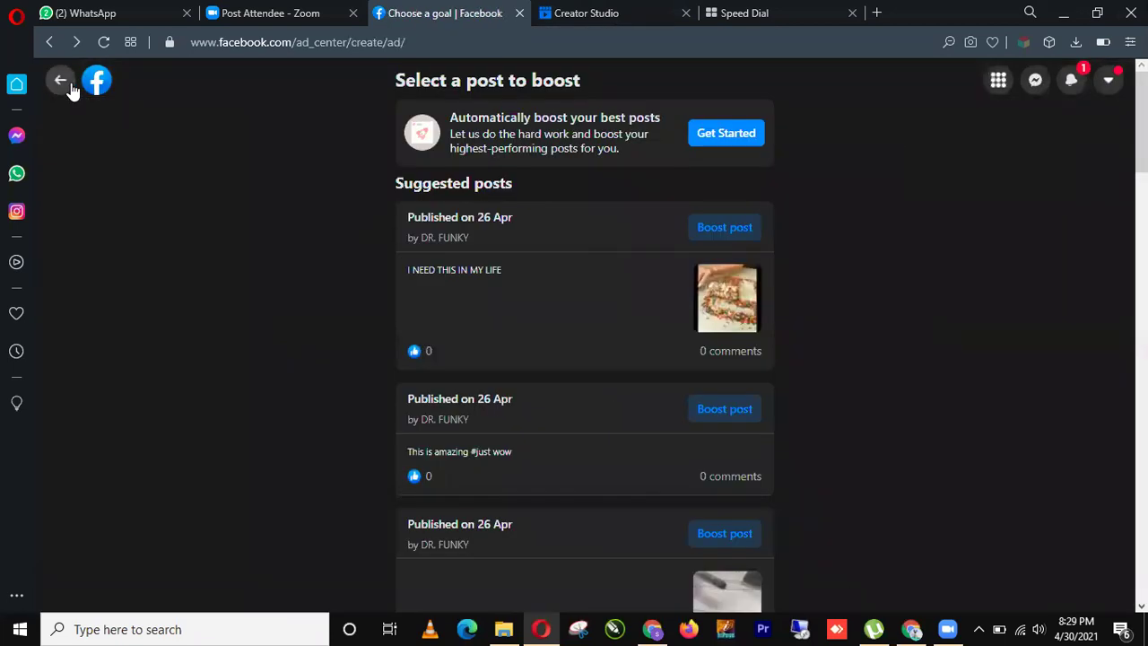
left_click(72, 87)
left_click(61, 80)
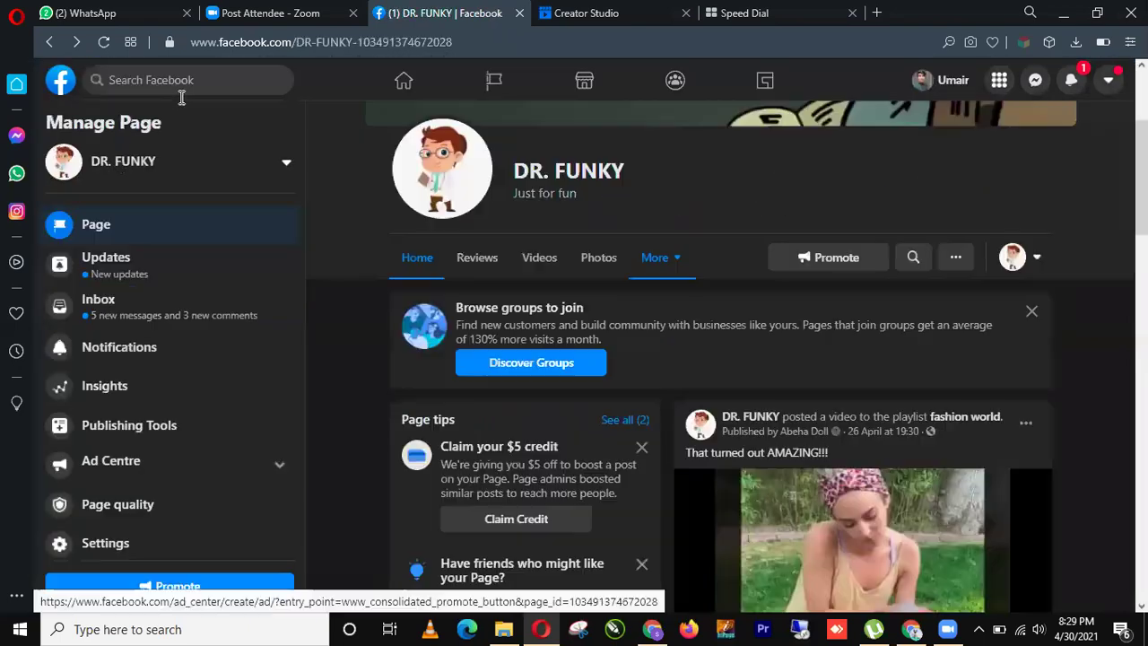
Search Facebook for the Instreame Solutions group and open it from the suggestions
left_click(183, 80)
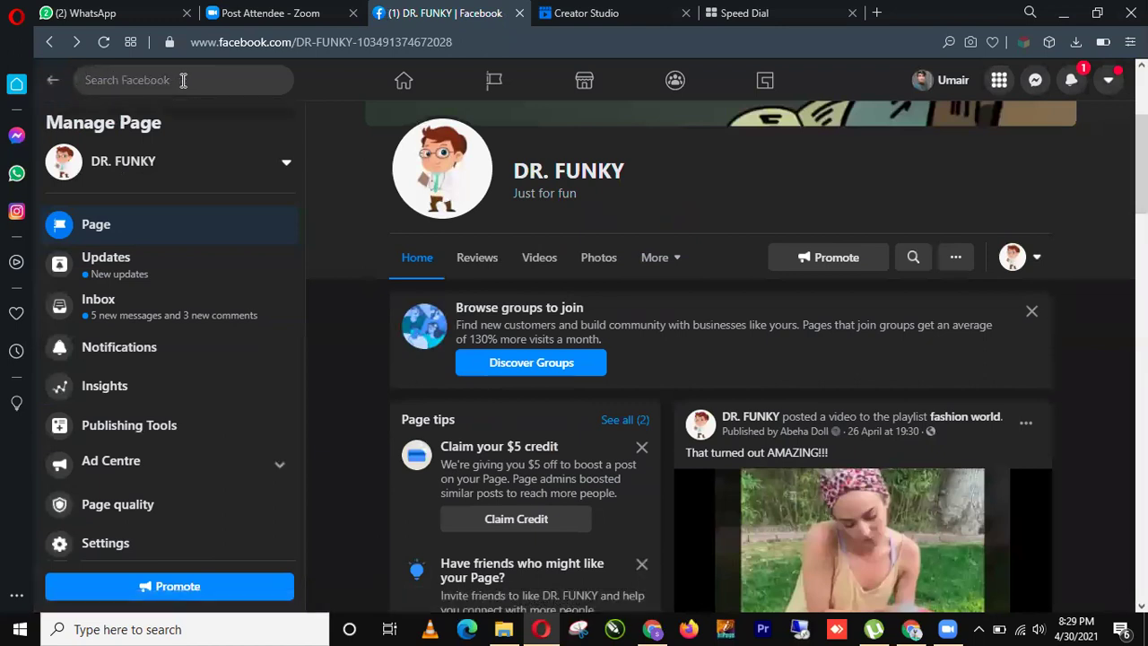
type("ins")
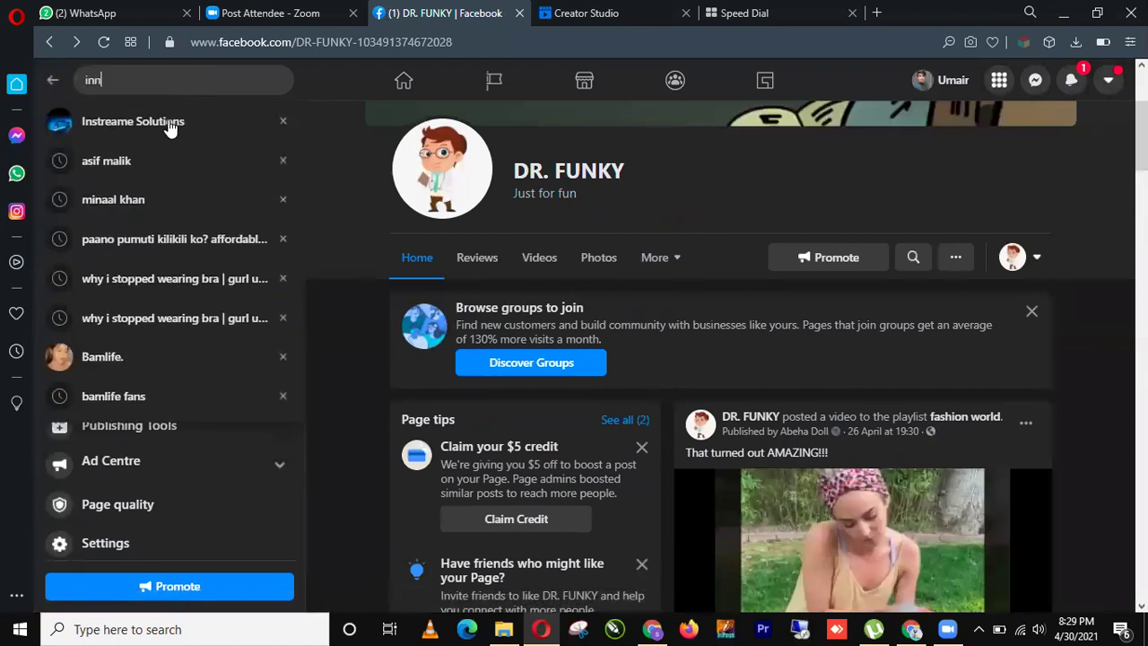
left_click(168, 120)
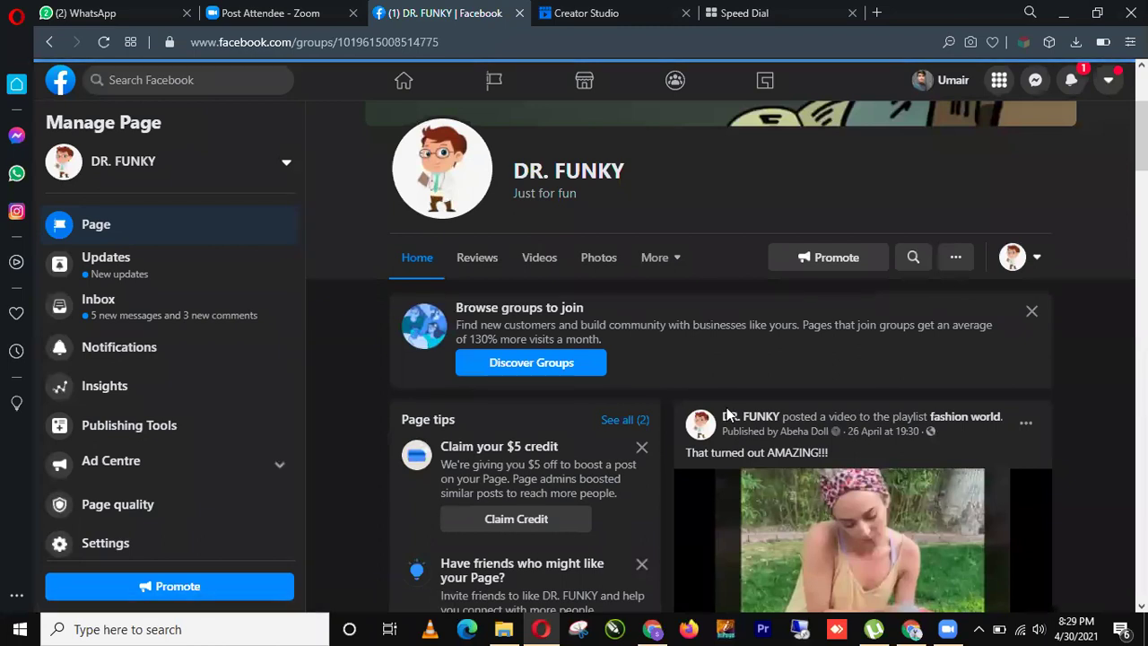
Look through the posts and comments in the Instreame Solutions group's feed
scroll(725, 402, "up", 3)
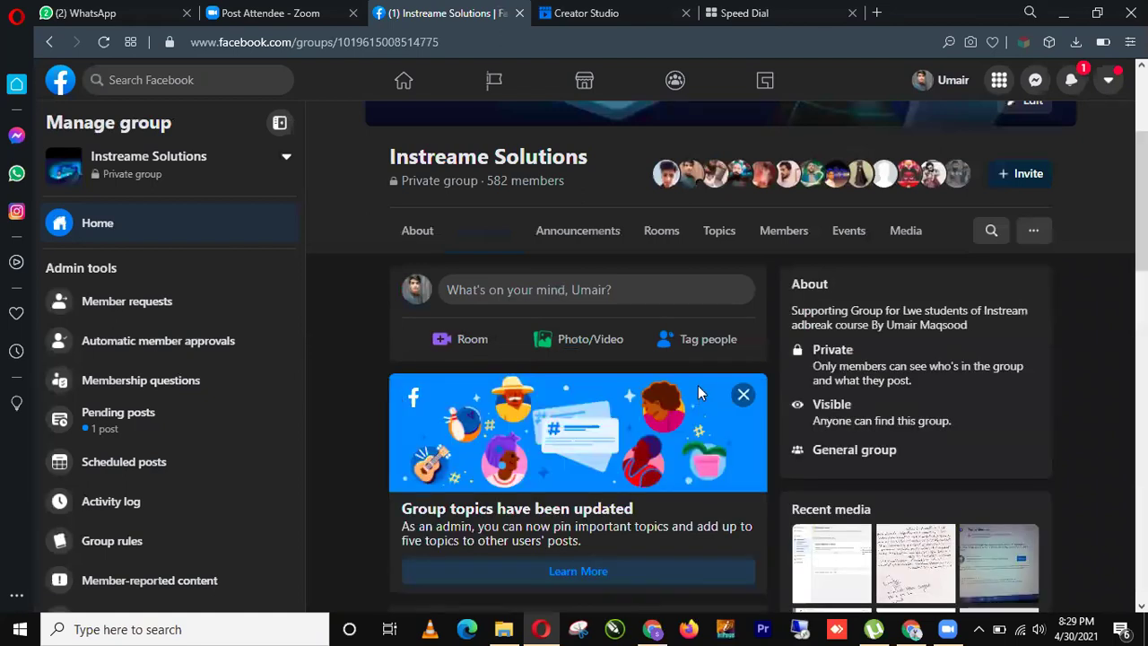
scroll(701, 393, "down", 10)
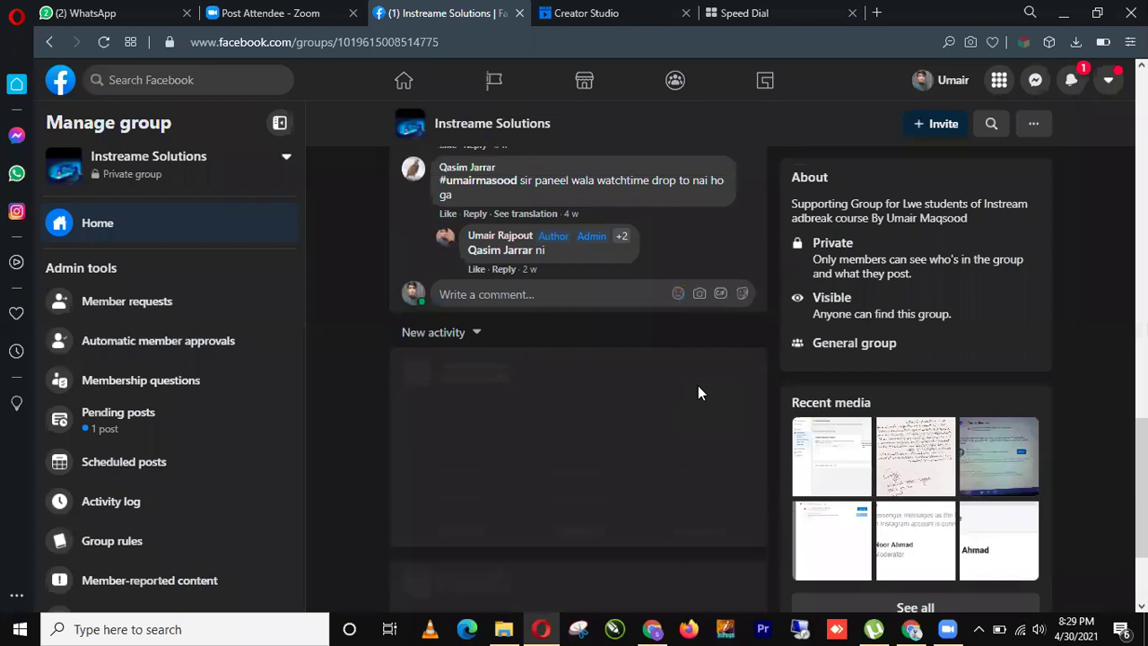
scroll(698, 385, "down", 10)
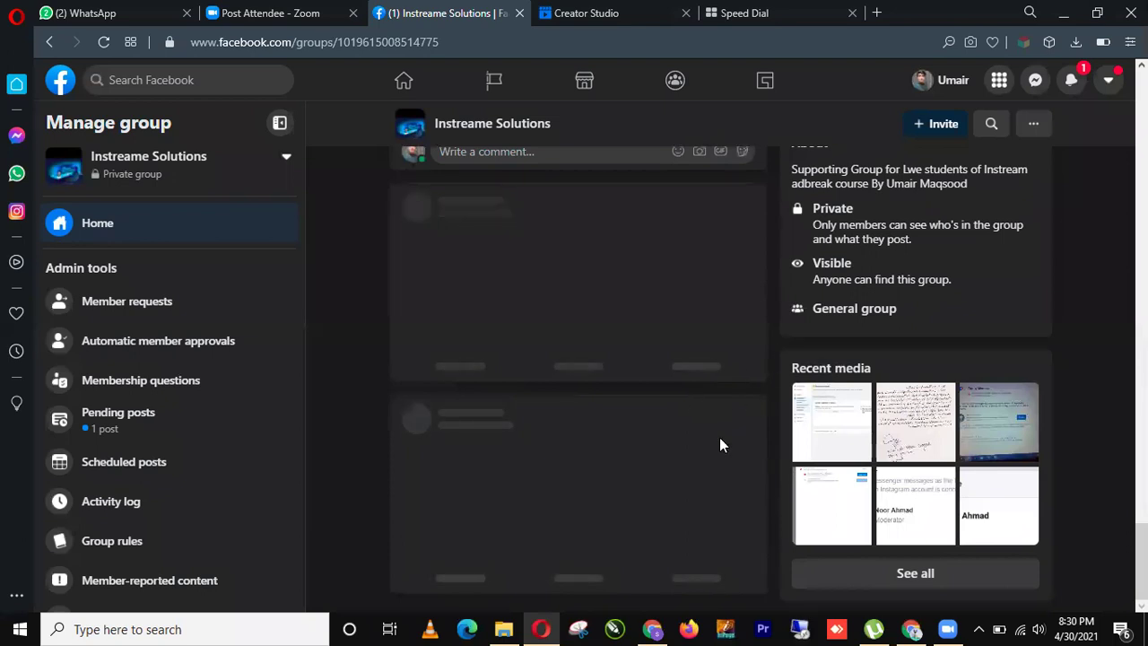
scroll(617, 550, "up", 2)
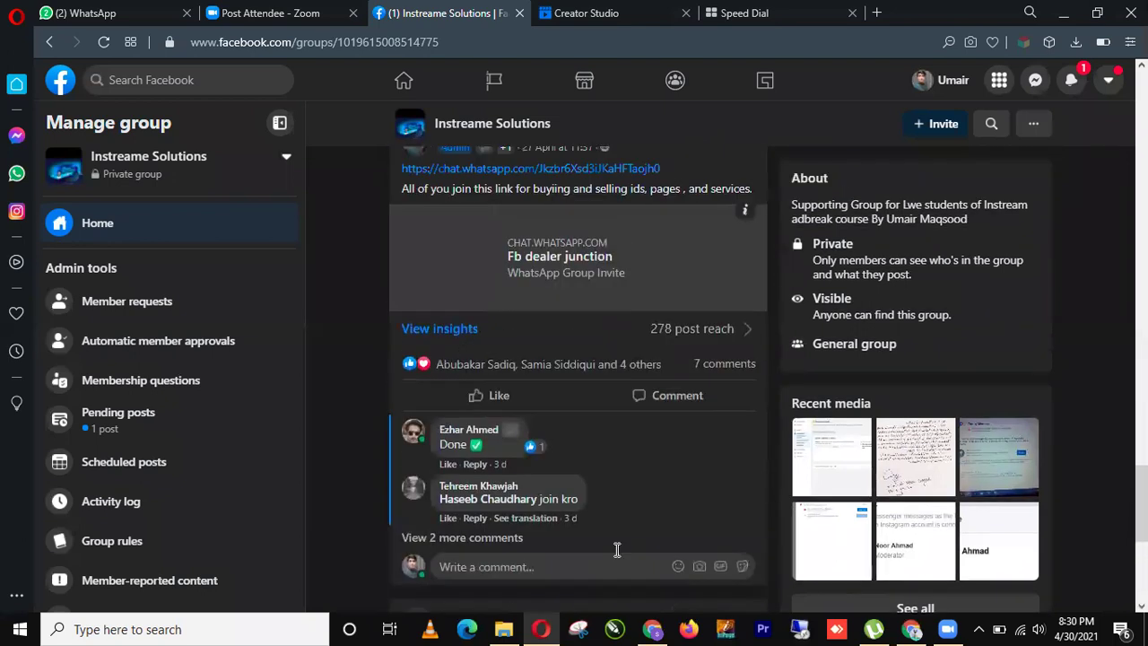
scroll(617, 550, "down", 8)
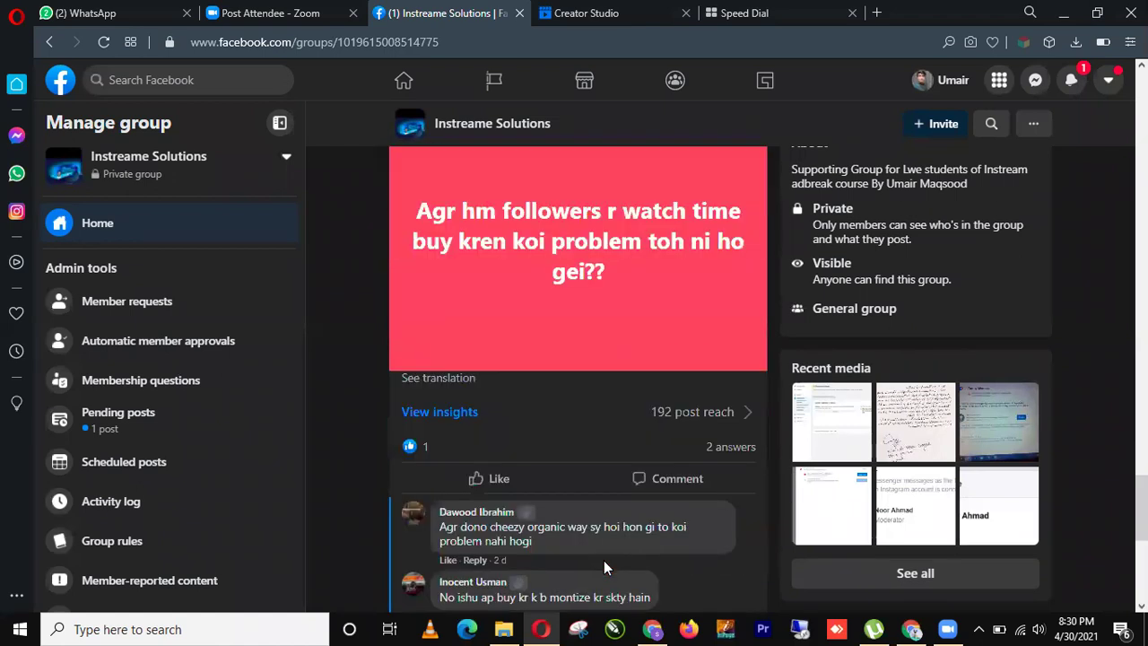
scroll(603, 568, "down", 3)
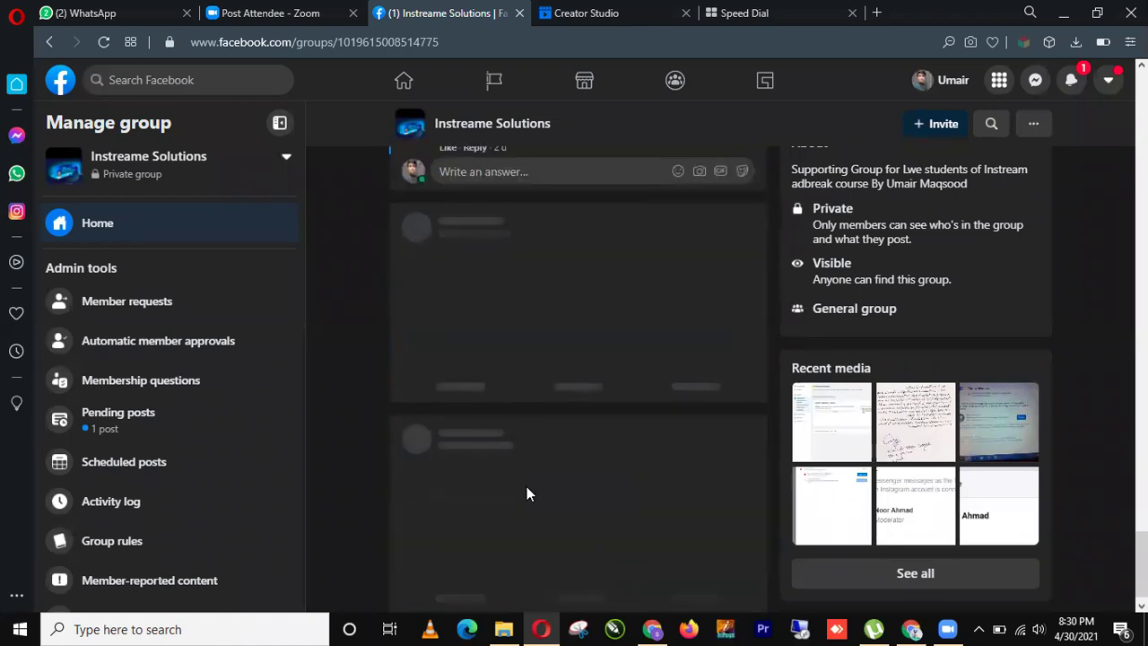